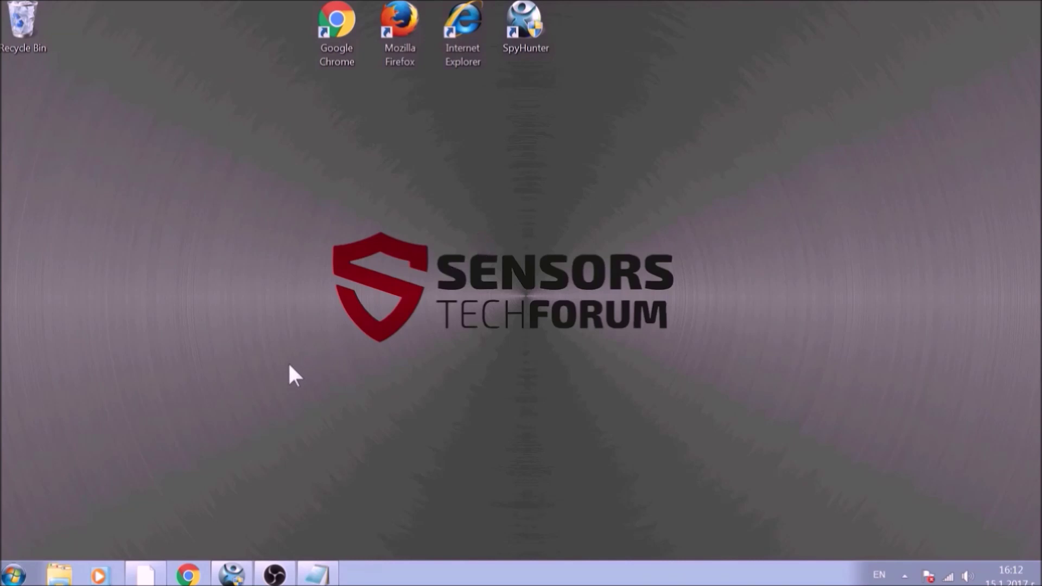
# Step: Run APPWIZ.CPL from the Windows Run dialog to list installed programs
pyautogui.press('super+r')
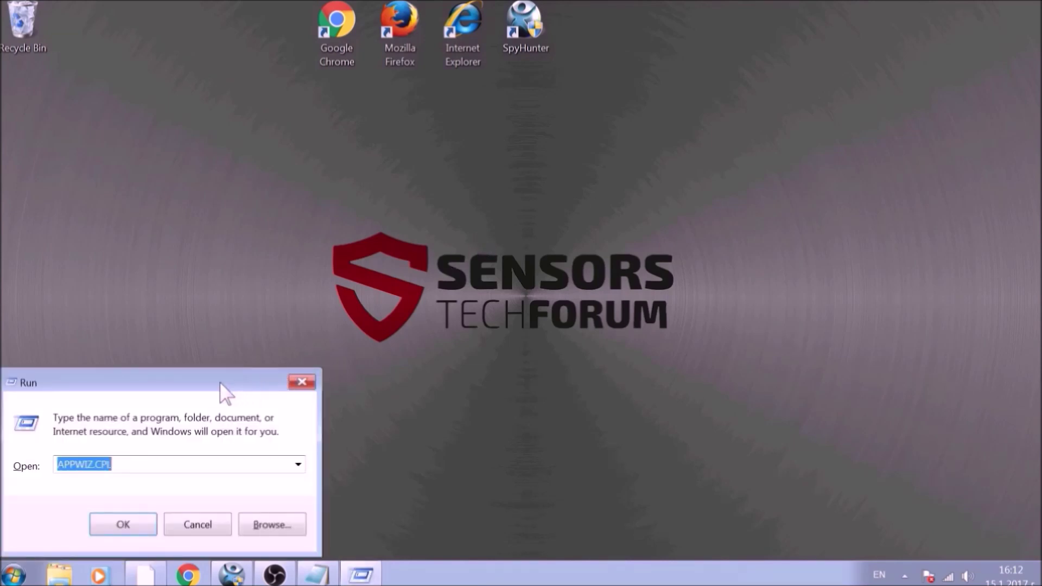
pyautogui.moveTo(219, 383); pyautogui.dragTo(523, 214)
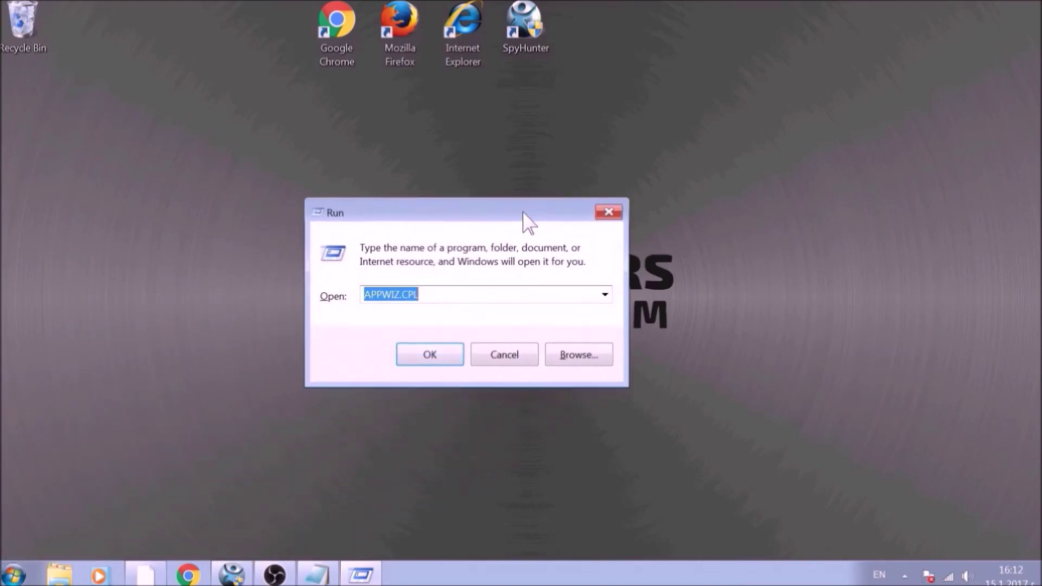
pyautogui.write('APP')
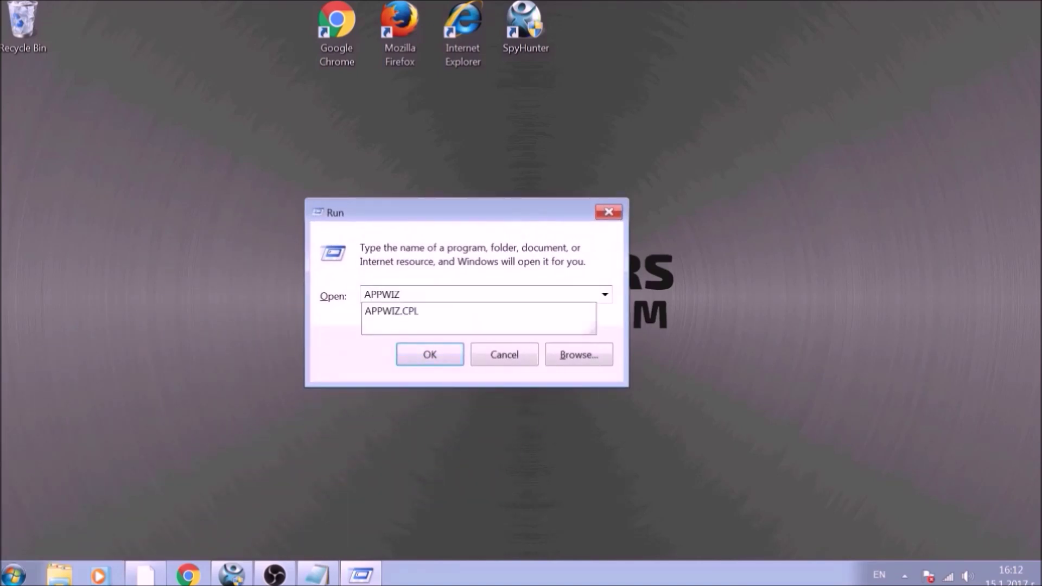
pyautogui.write('L')
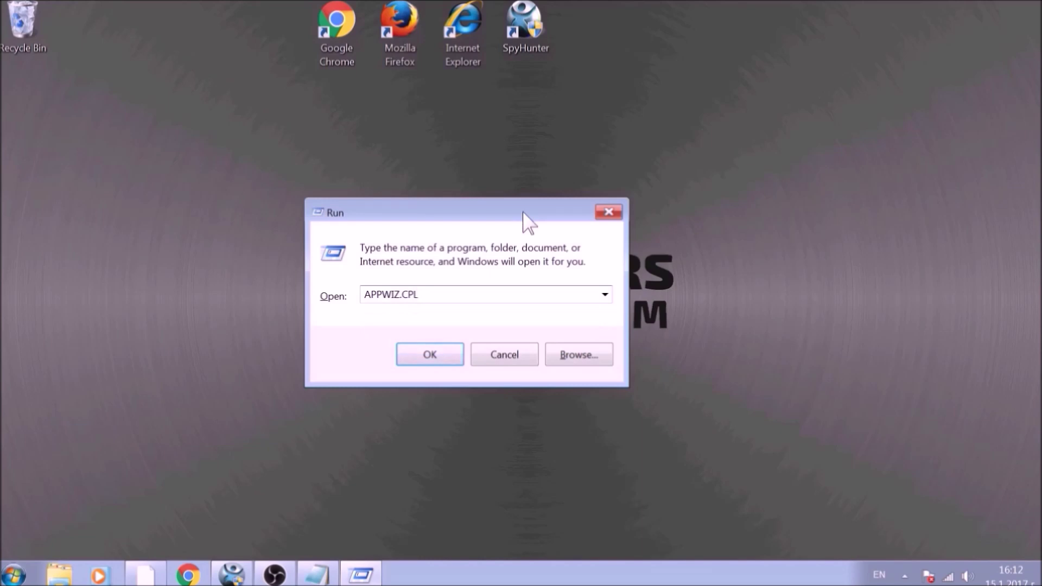
pyautogui.click(425, 352)
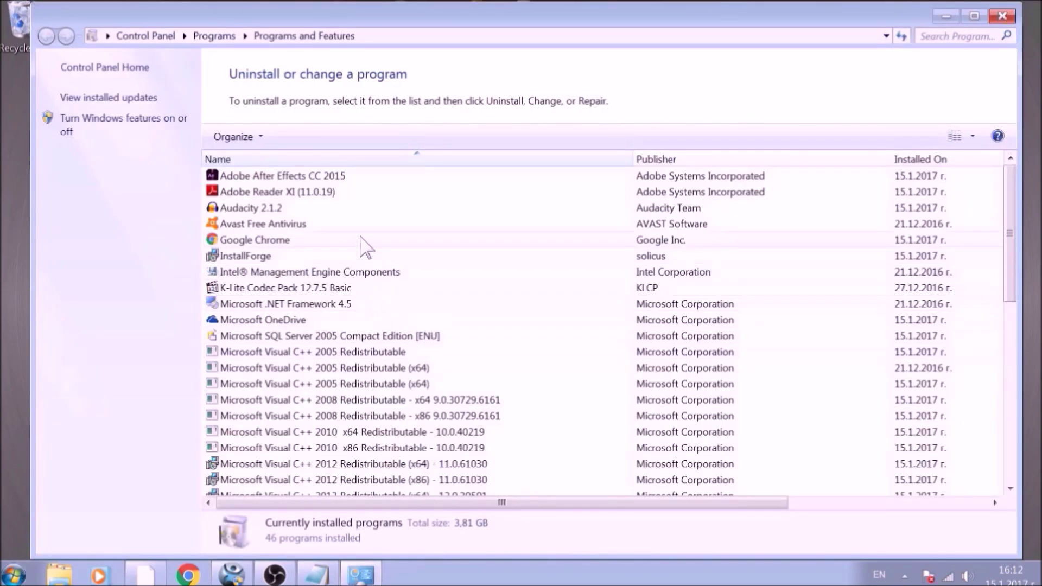
pyautogui.scroll(-1, 367, 243)
pyautogui.scroll(-3, 366, 243)
pyautogui.scroll(-4, 367, 303)
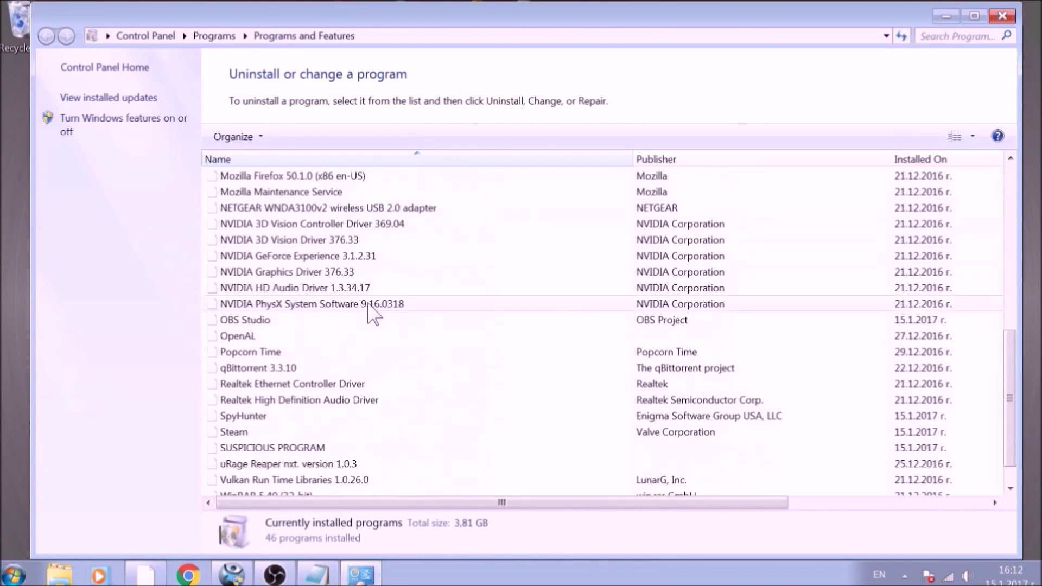
pyautogui.scroll(-1, 367, 315)
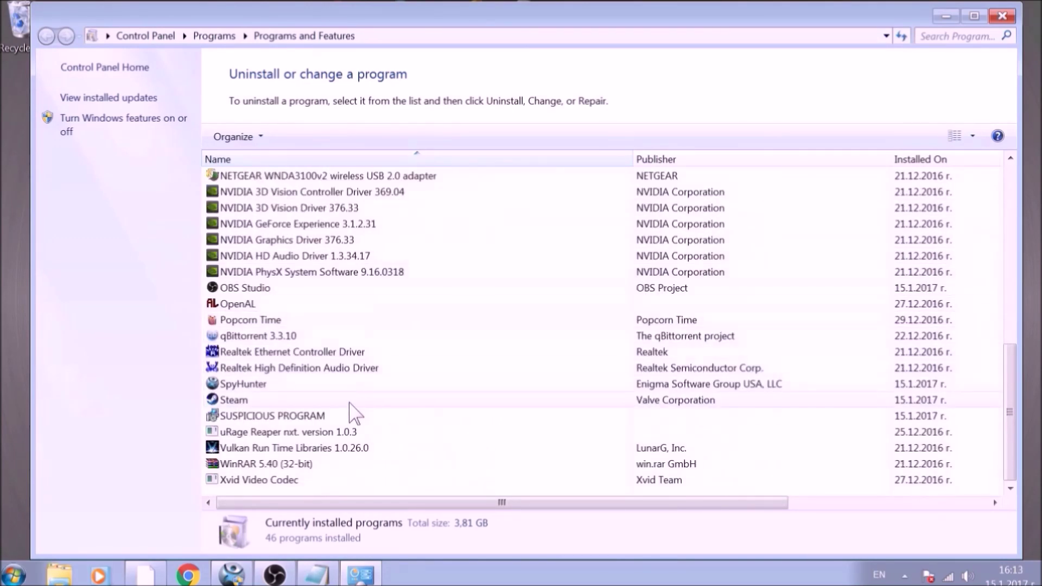
# Step: Uninstall SUSPICIOUS PROGRAM from Programs and Features, confirm, and close the window
pyautogui.click(352, 419)
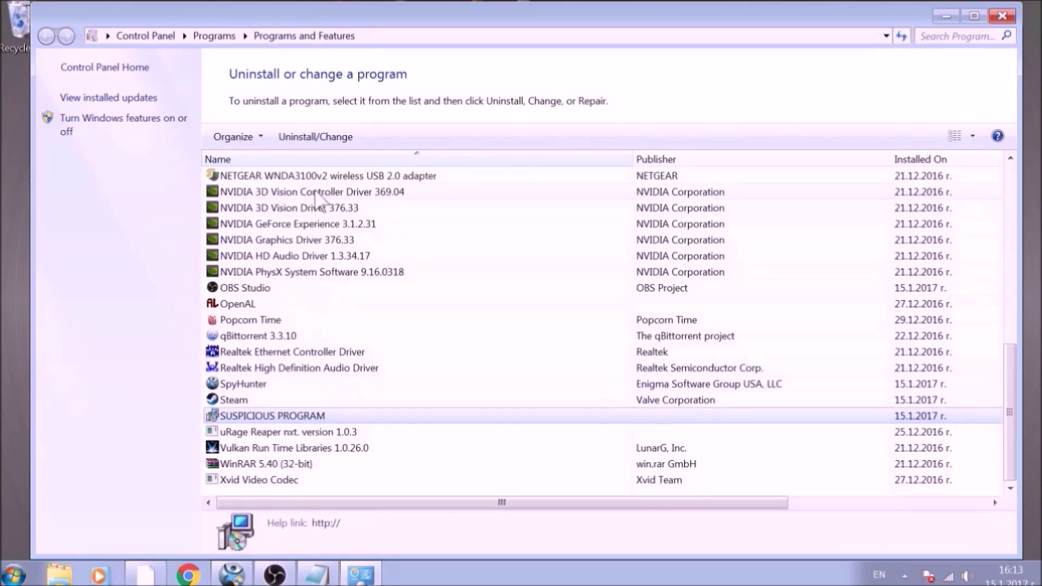
pyautogui.click(323, 145)
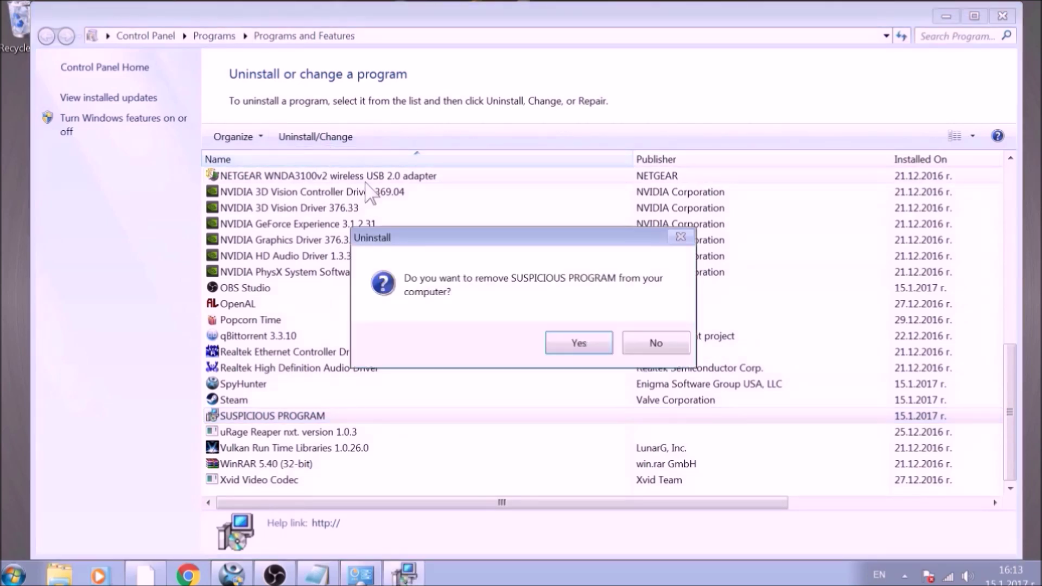
pyautogui.click(573, 332)
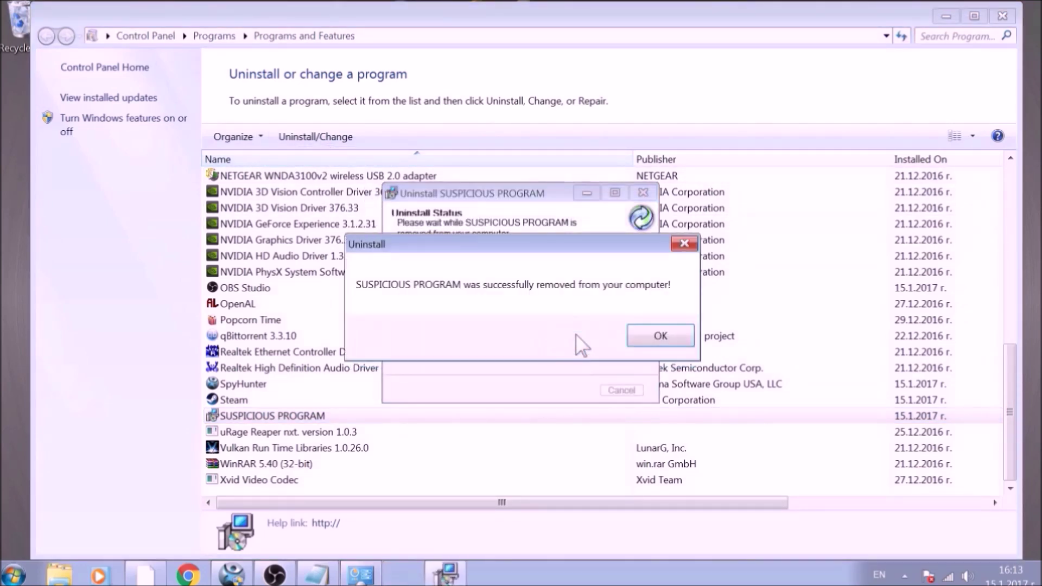
pyautogui.click(649, 335)
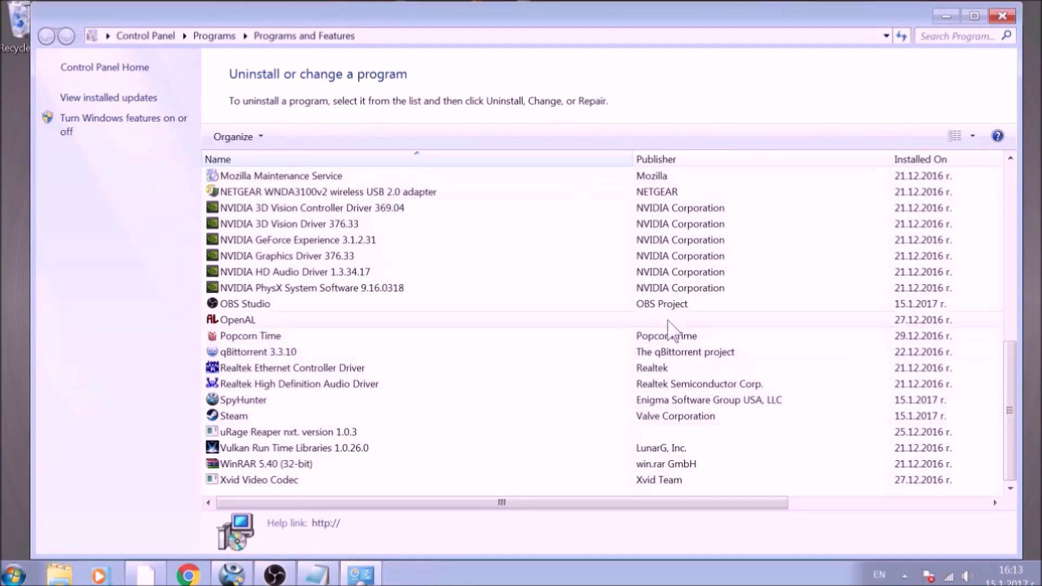
pyautogui.click(1008, 16)
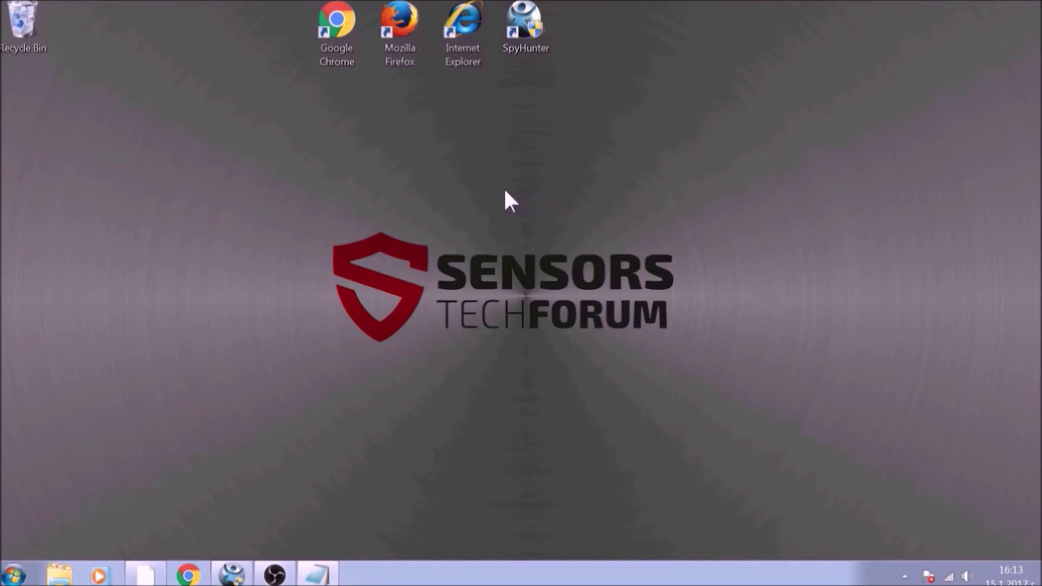
# Step: Launch Chrome and go to chrome://net-internals#DNS
pyautogui.click(351, 40)
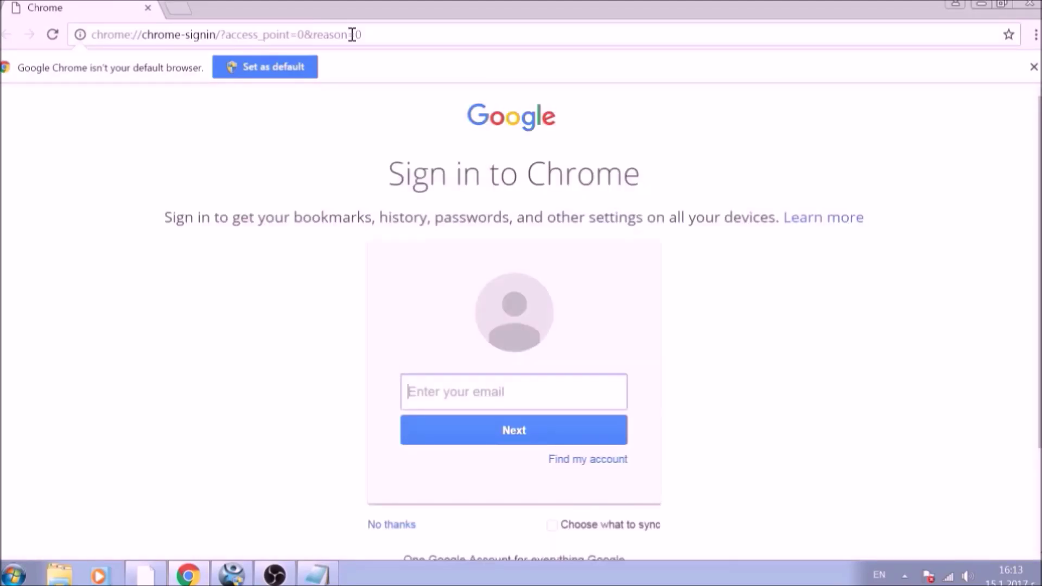
pyautogui.click(367, 34)
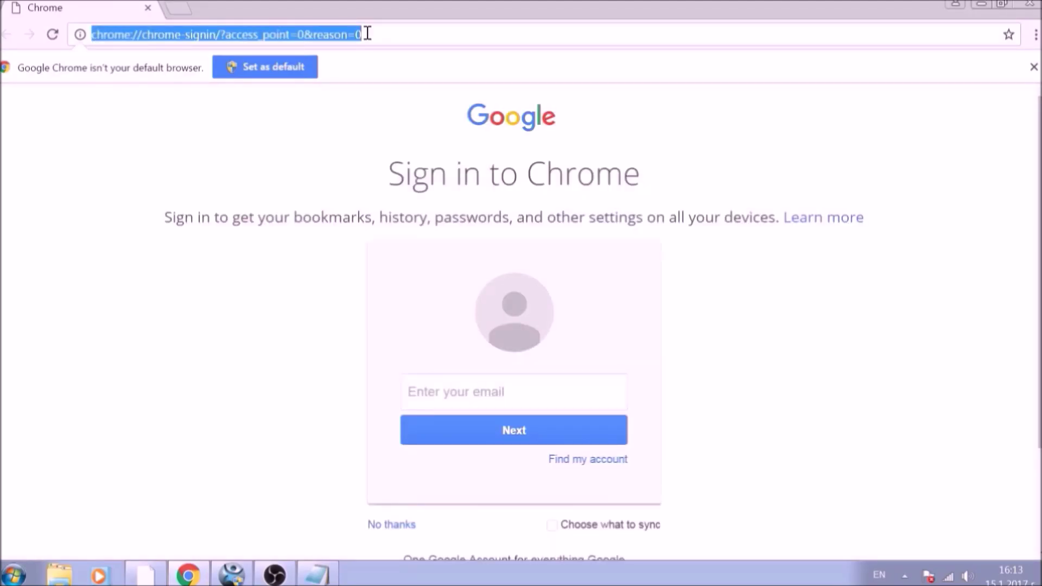
pyautogui.write('CHROME')
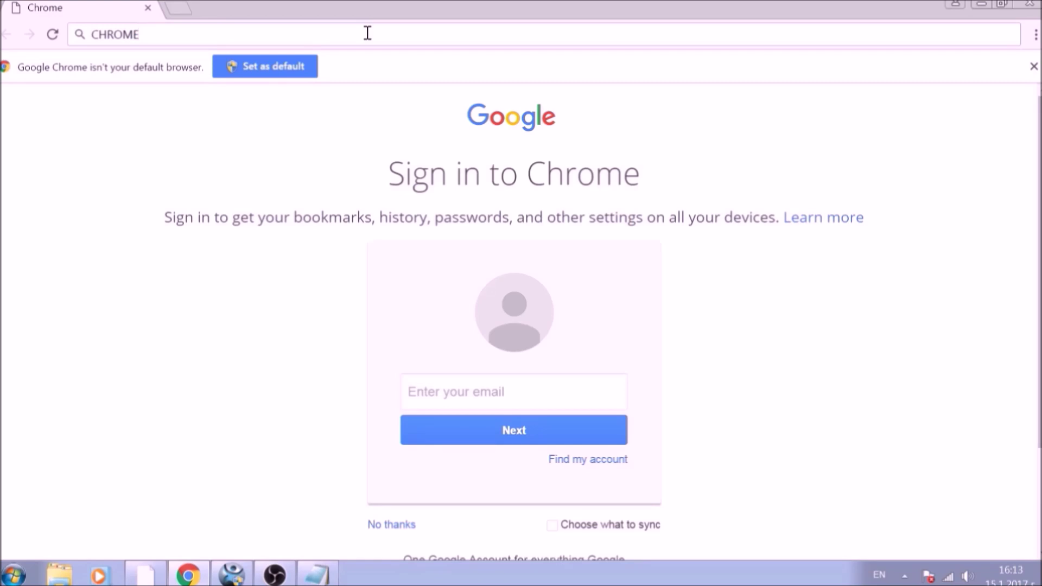
pyautogui.write('://NE')
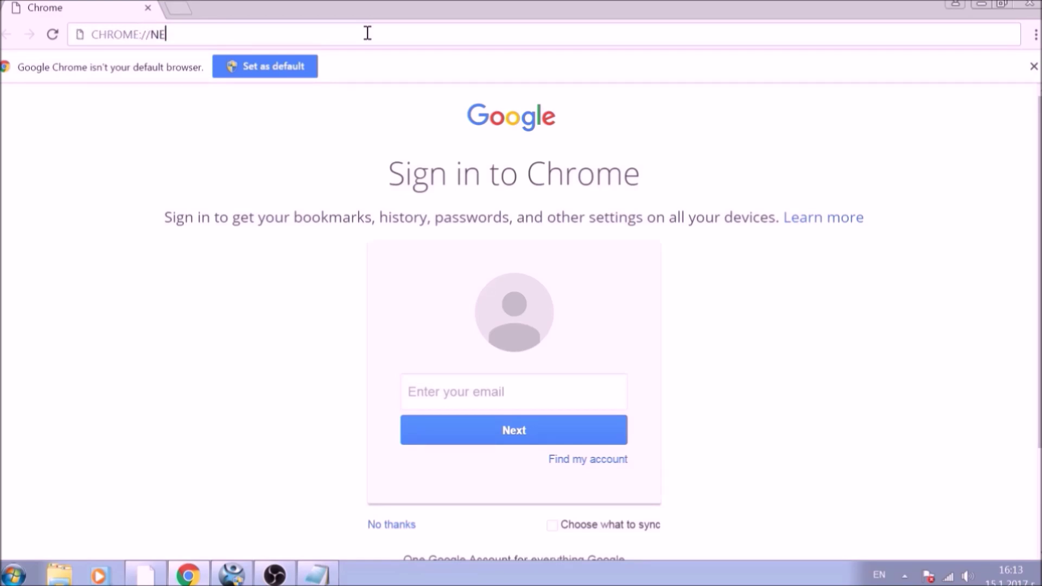
pyautogui.write('T-INTER')
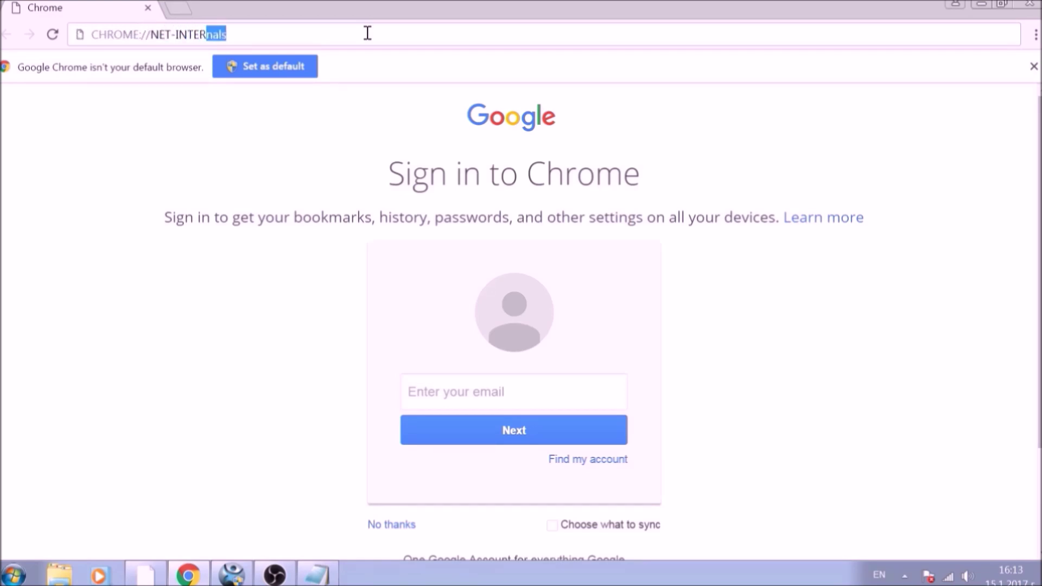
pyautogui.write('NA')
pyautogui.write('LS/')
pyautogui.write('#')
pyautogui.write('DNS')
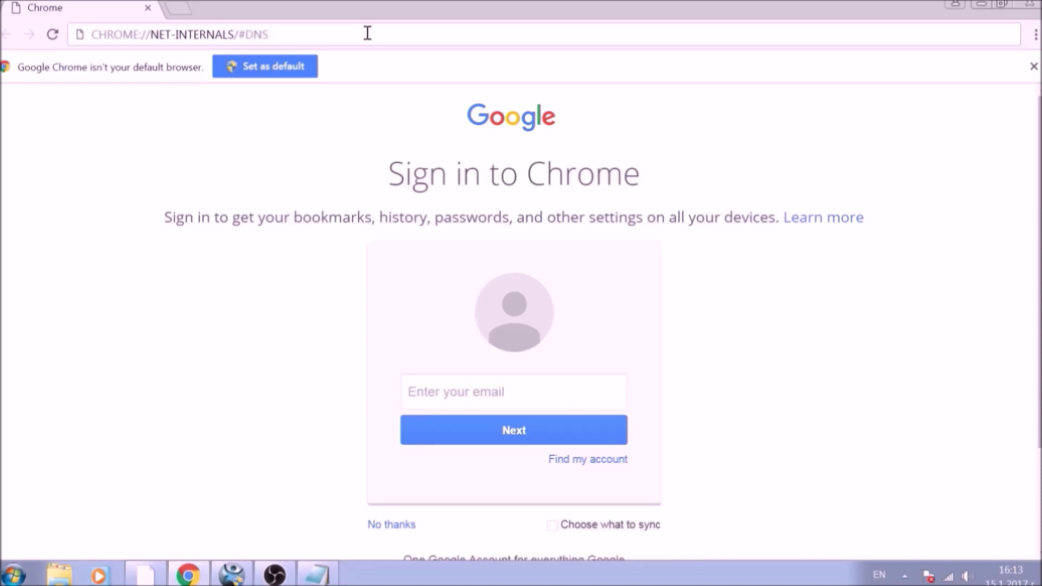
pyautogui.press('Return')
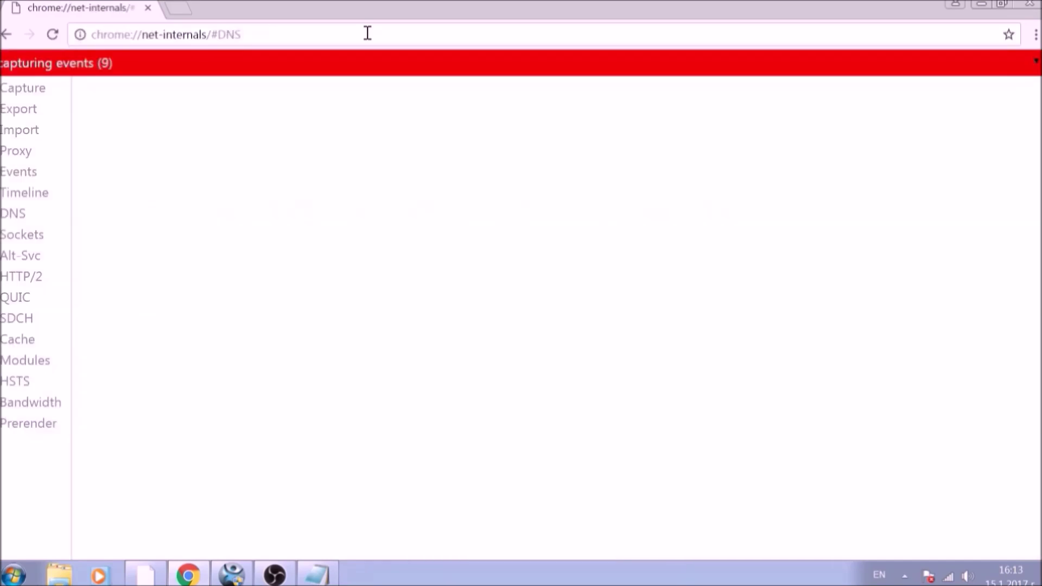
# Step: Clear Chrome's host resolver cache, then show the cache statistics
pyautogui.click(17, 219)
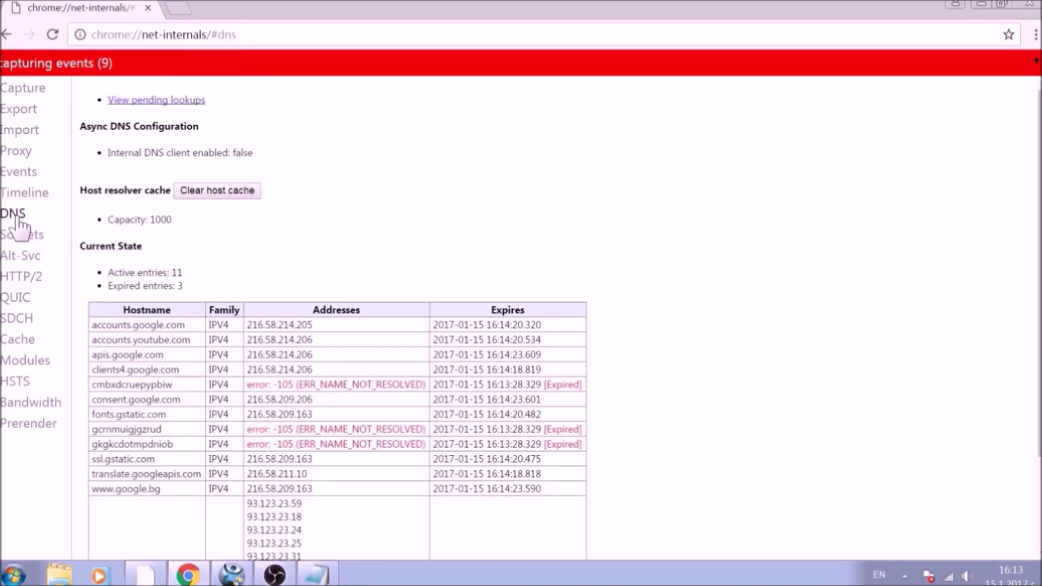
pyautogui.click(222, 195)
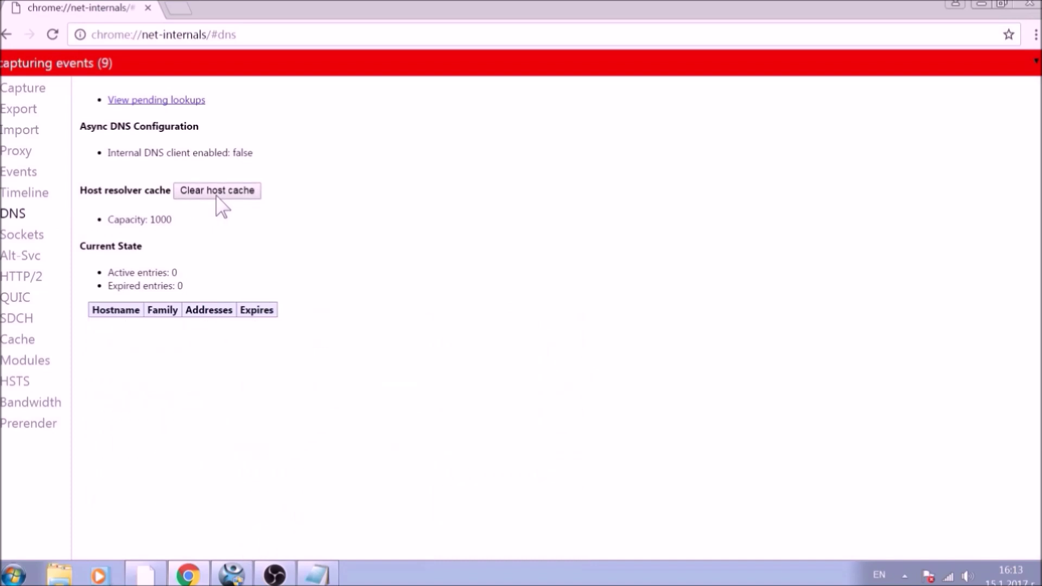
pyautogui.click(42, 344)
pyautogui.scroll(-4, 111, 313)
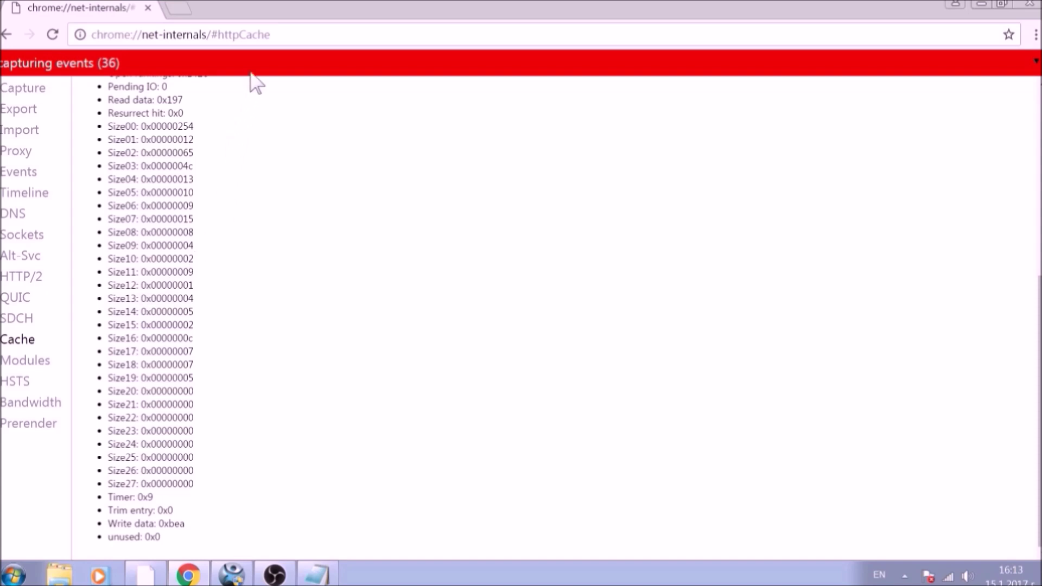
# Step: Go to chrome://settings/clearBrowserData to bring up Clear browsing data
pyautogui.click(267, 35)
pyautogui.write('CH')
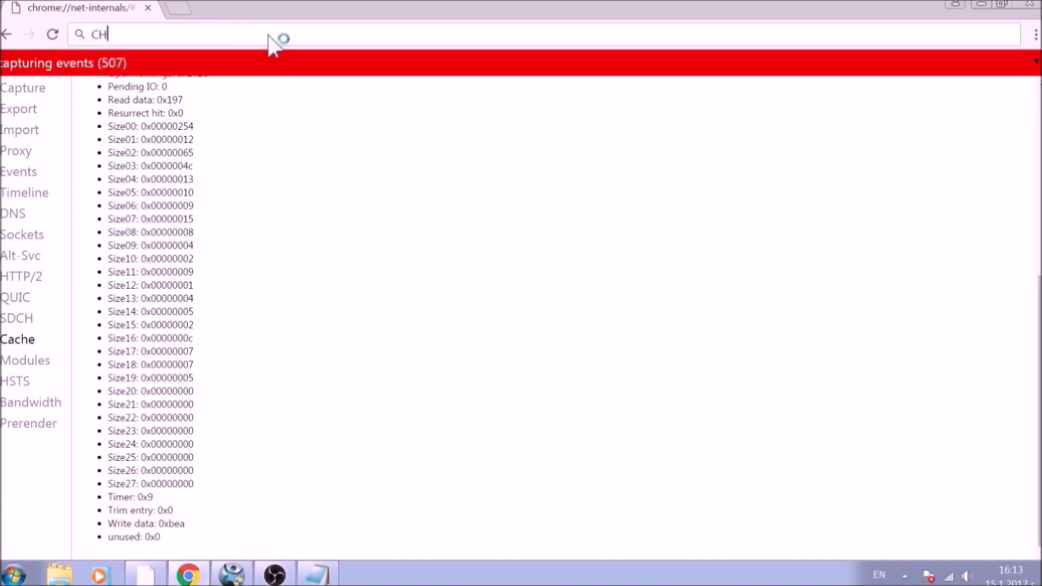
pyautogui.write('ROME:')
pyautogui.write('//')
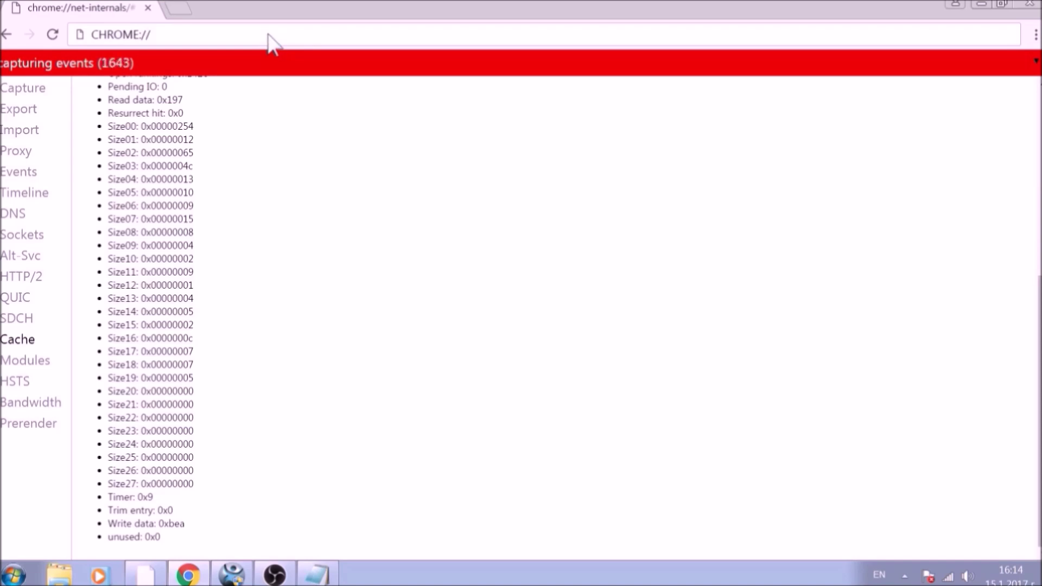
pyautogui.write('SETTI')
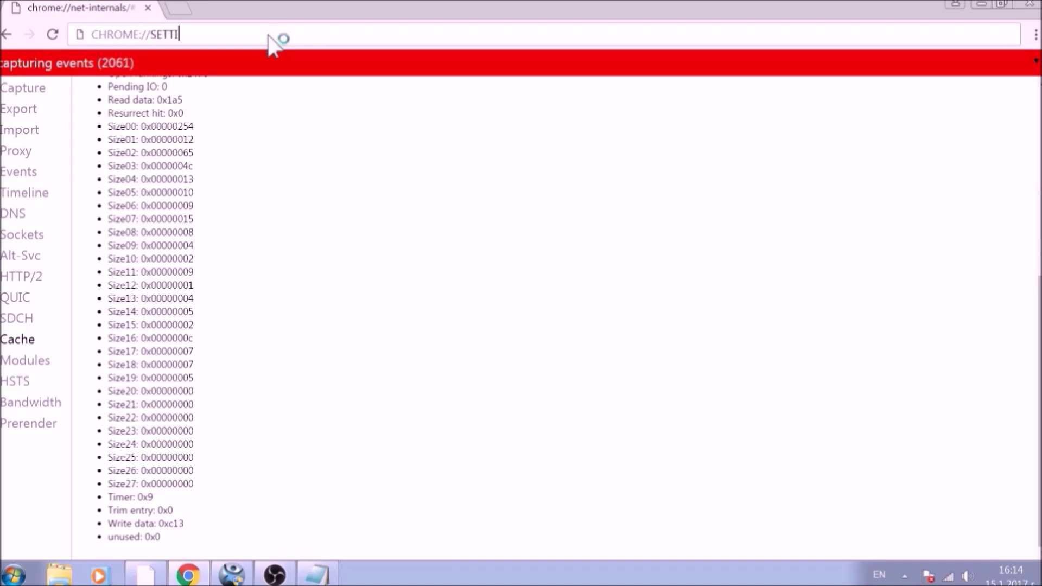
pyautogui.write('NGS/C')
pyautogui.write('LEA')
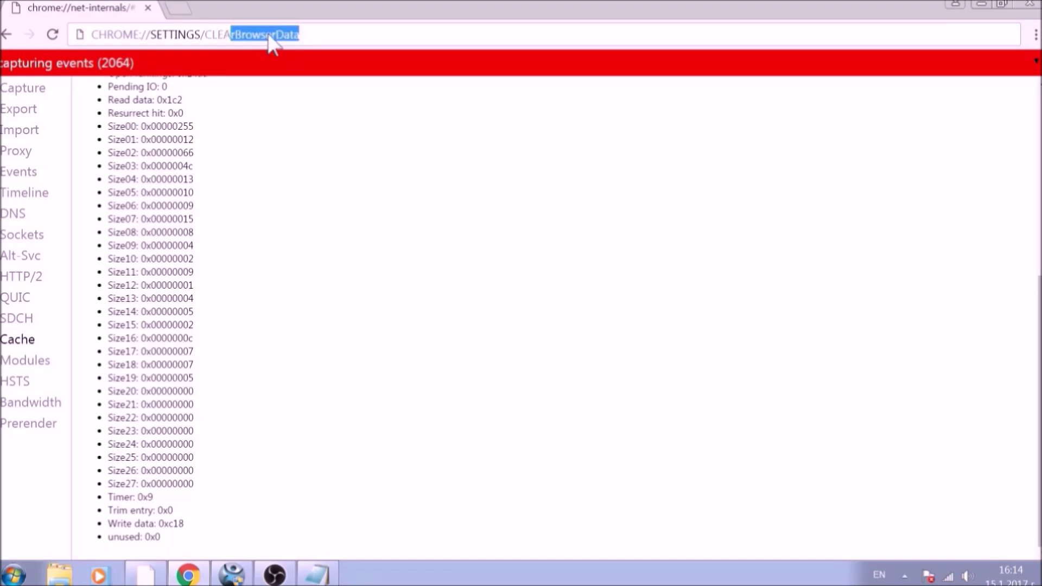
pyautogui.write('RBW')
pyautogui.press('BackSpace')
pyautogui.write('R')
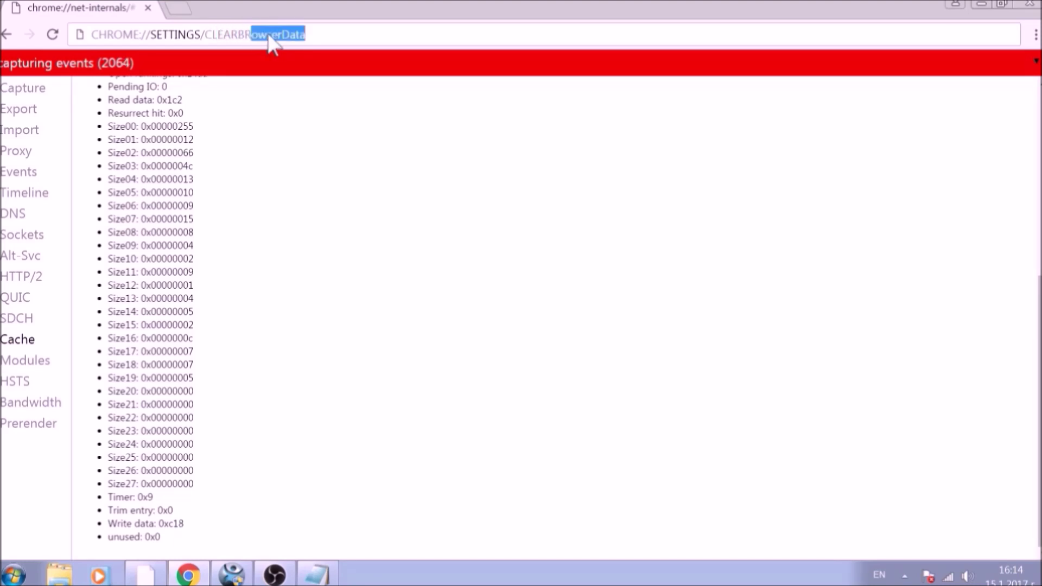
pyautogui.write('OWSERDATA')
pyautogui.press('Return')
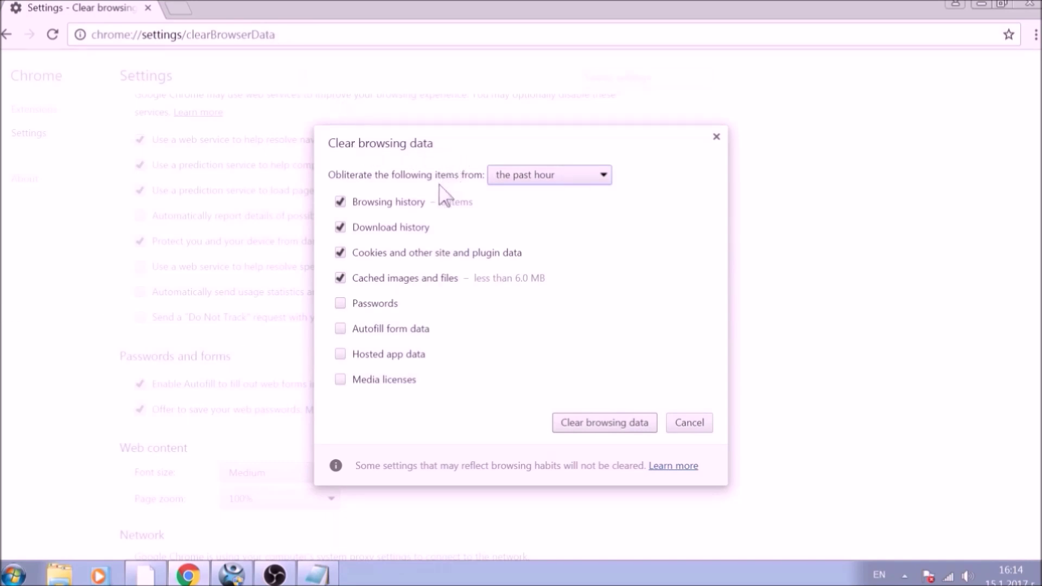
# Step: Clear data from the beginning of time including passwords, autofill, hosted app data and media licenses
pyautogui.click(601, 180)
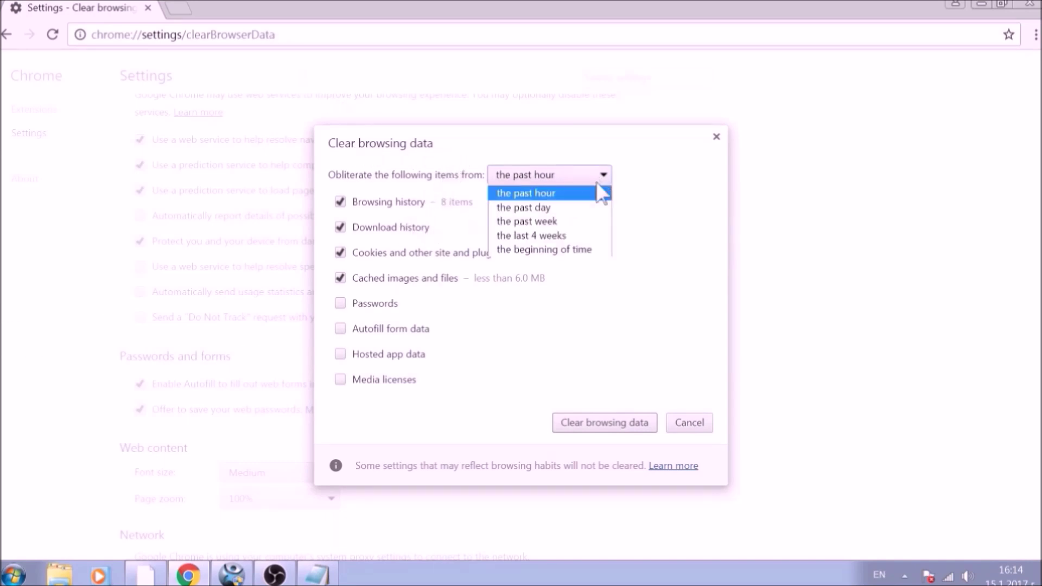
pyautogui.click(583, 251)
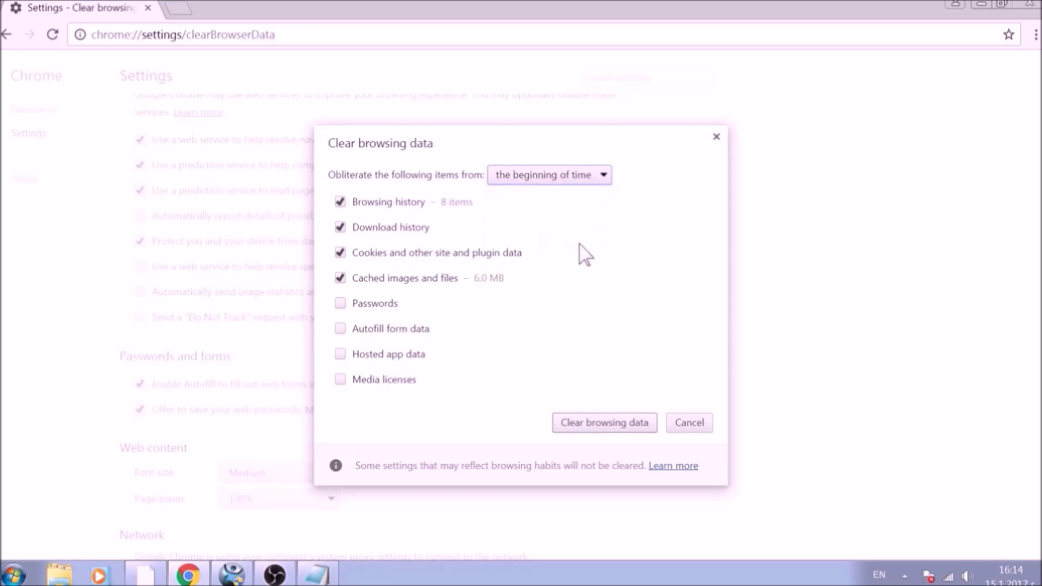
pyautogui.click(391, 304)
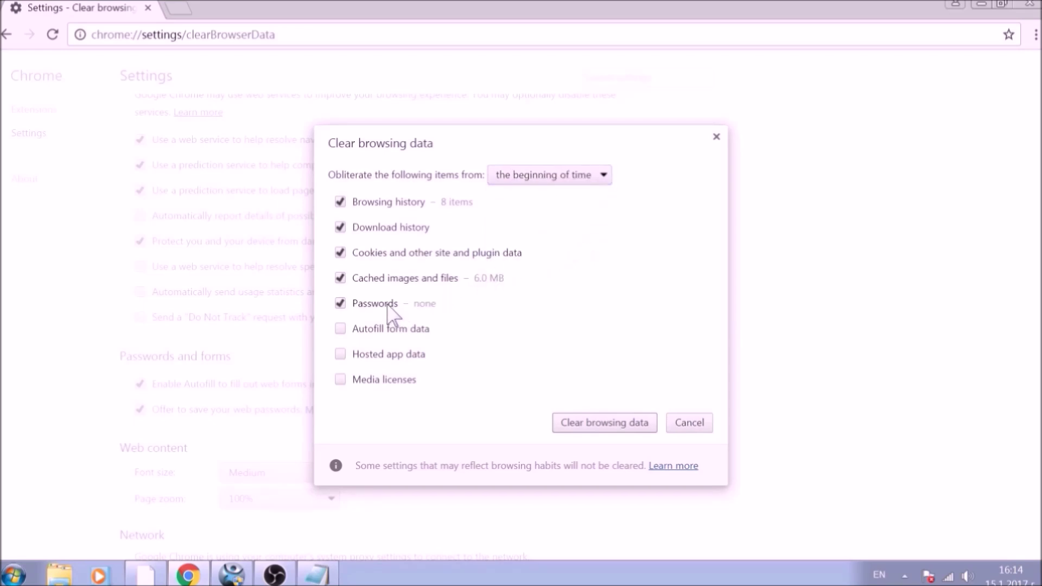
pyautogui.click(395, 329)
pyautogui.click(392, 355)
pyautogui.click(394, 381)
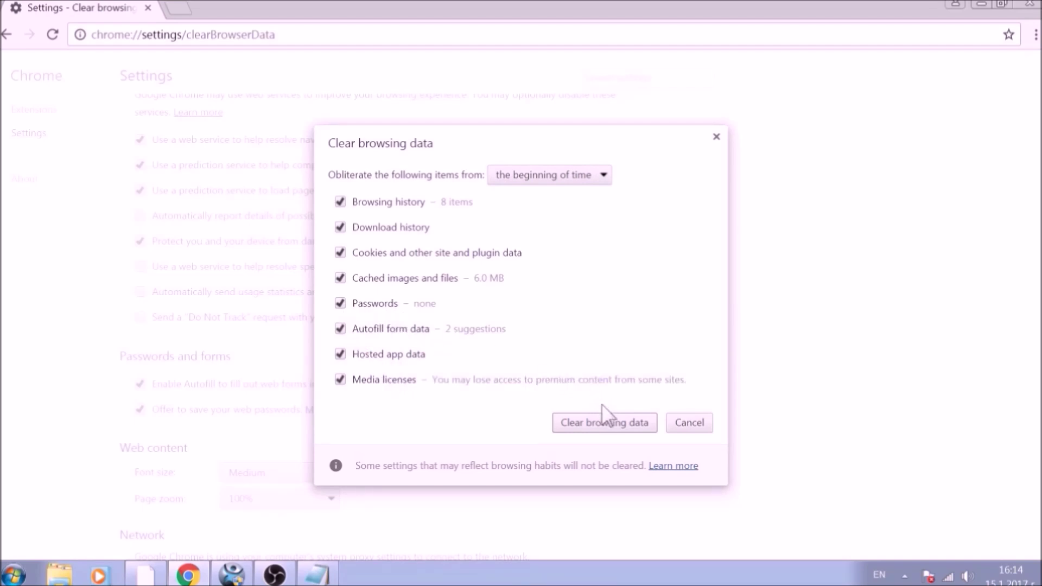
pyautogui.click(610, 427)
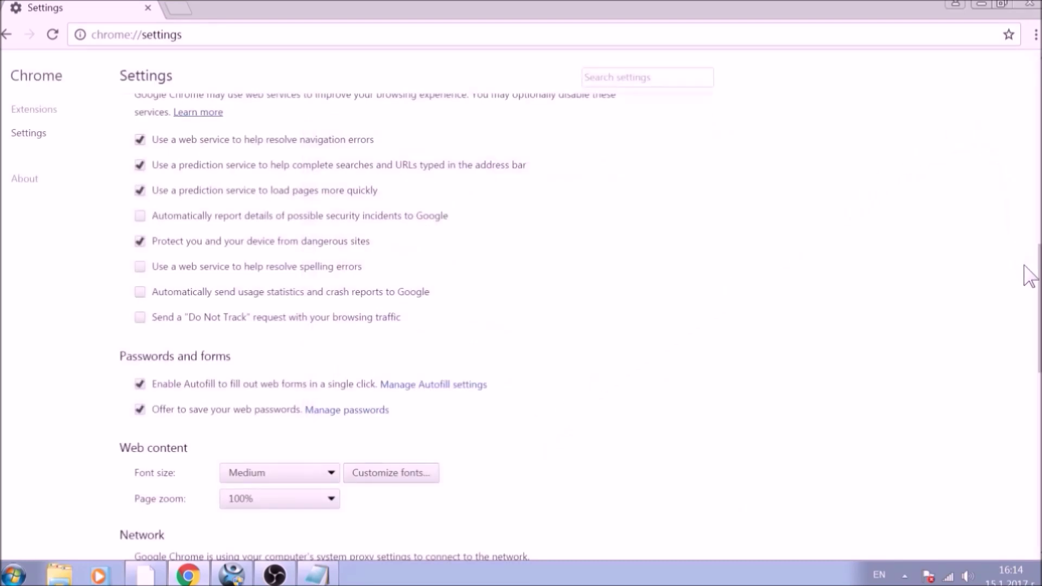
pyautogui.moveTo(1039, 326); pyautogui.dragTo(1027, 503)
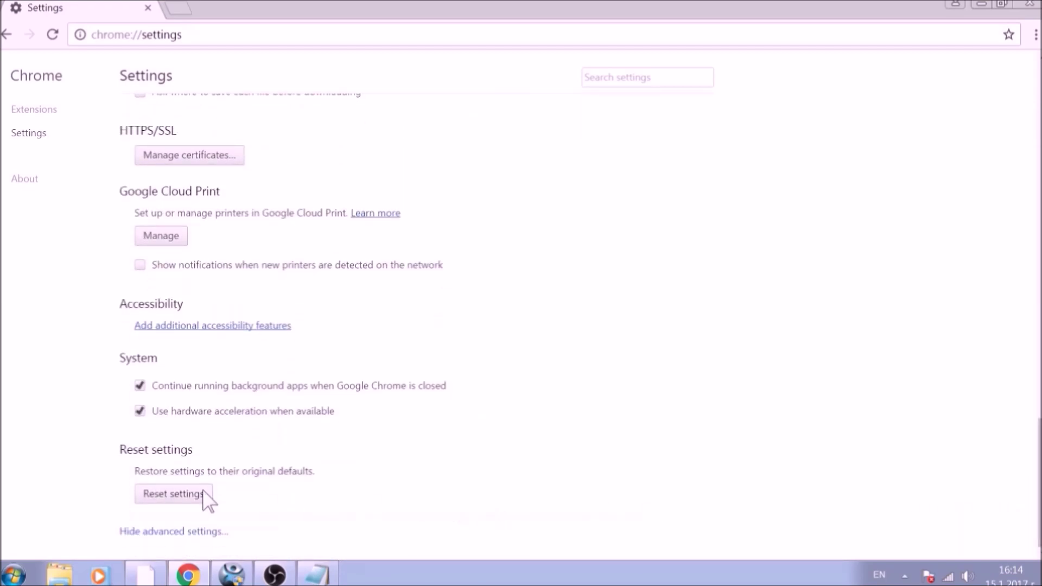
# Step: Reset Chrome settings to original defaults, confirm, and close the browser
pyautogui.click(171, 495)
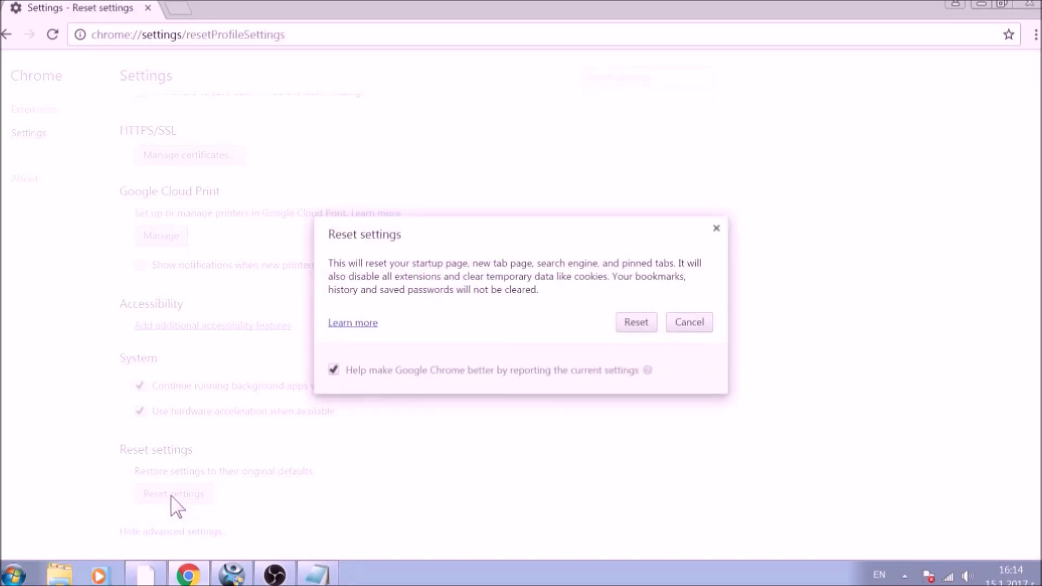
pyautogui.click(637, 322)
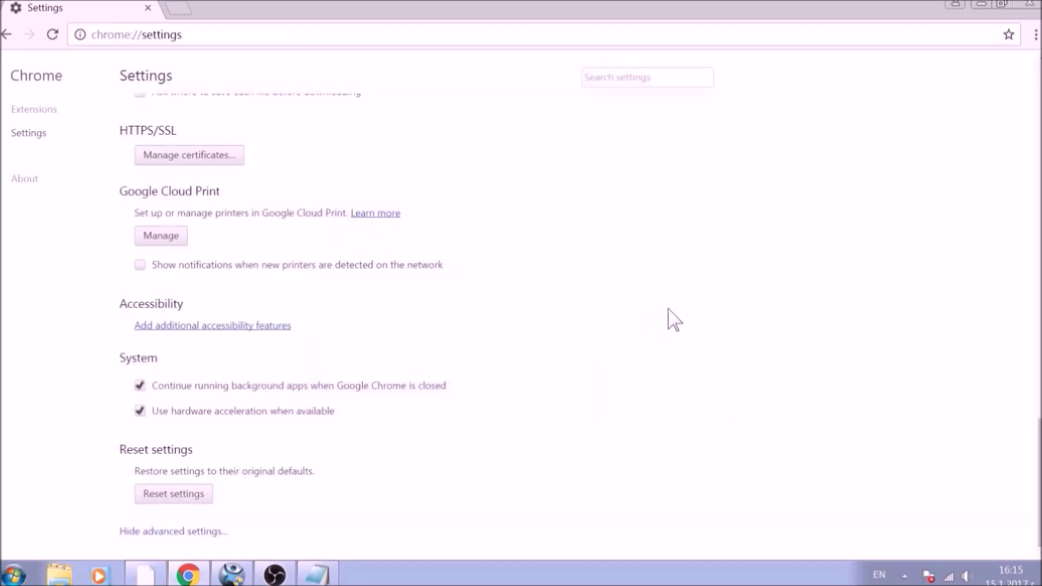
pyautogui.click(1027, 7)
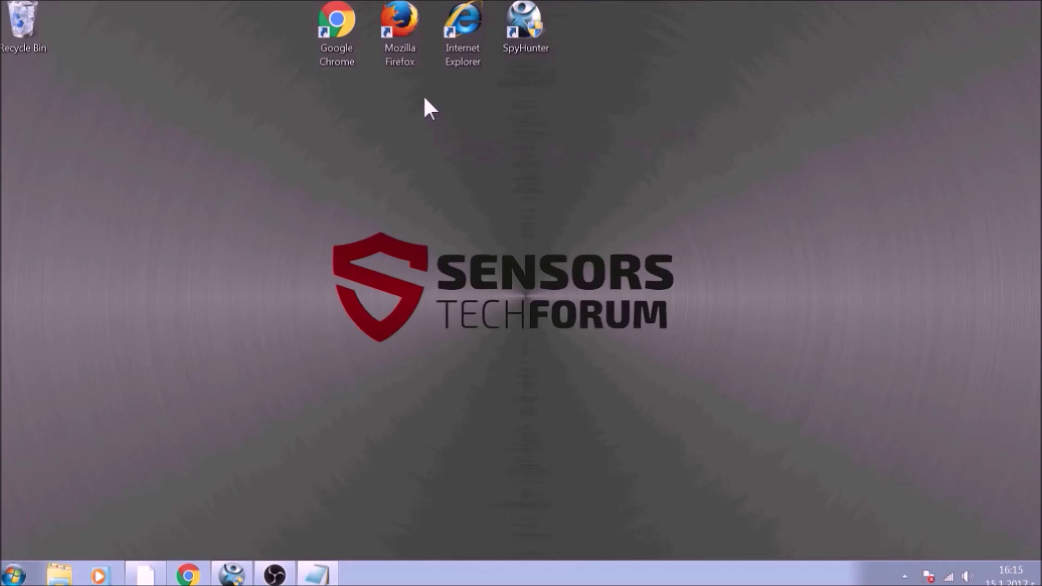
# Step: Launch Firefox, open Options, and go to about:support
pyautogui.doubleClick(406, 57)
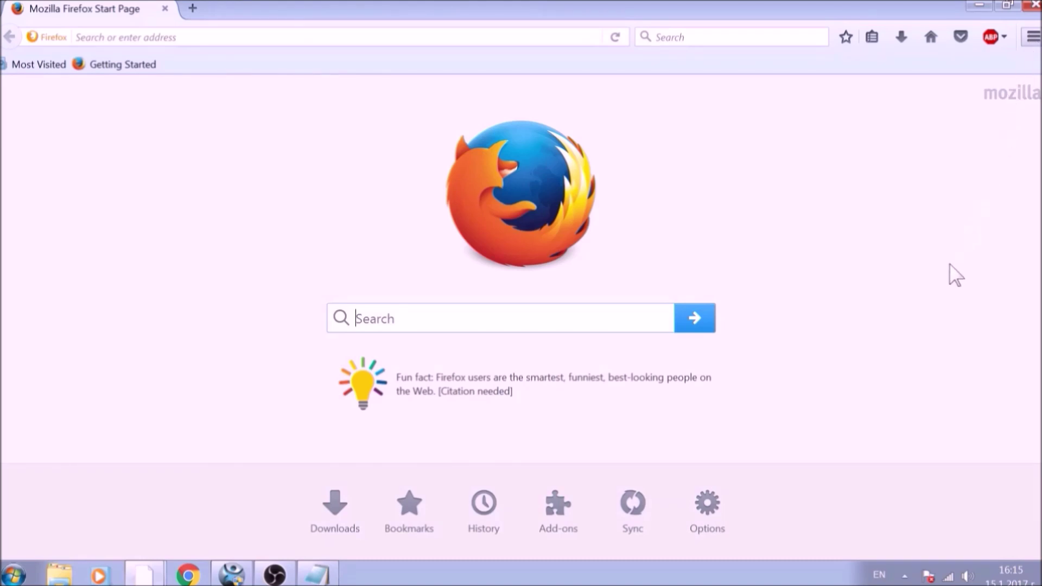
pyautogui.hotkey('alt', 't')
pyautogui.press('o')
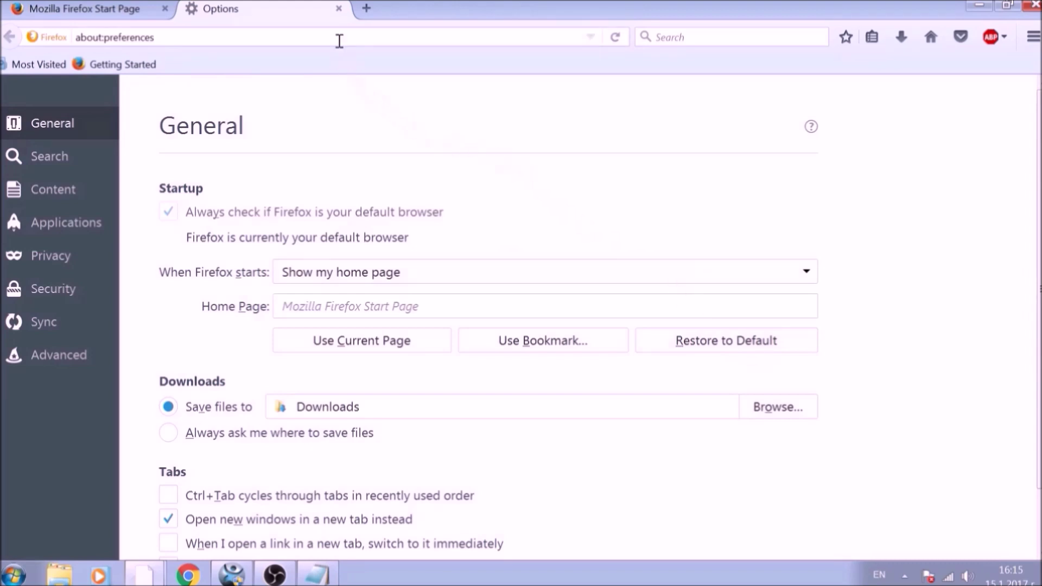
pyautogui.click(338, 39)
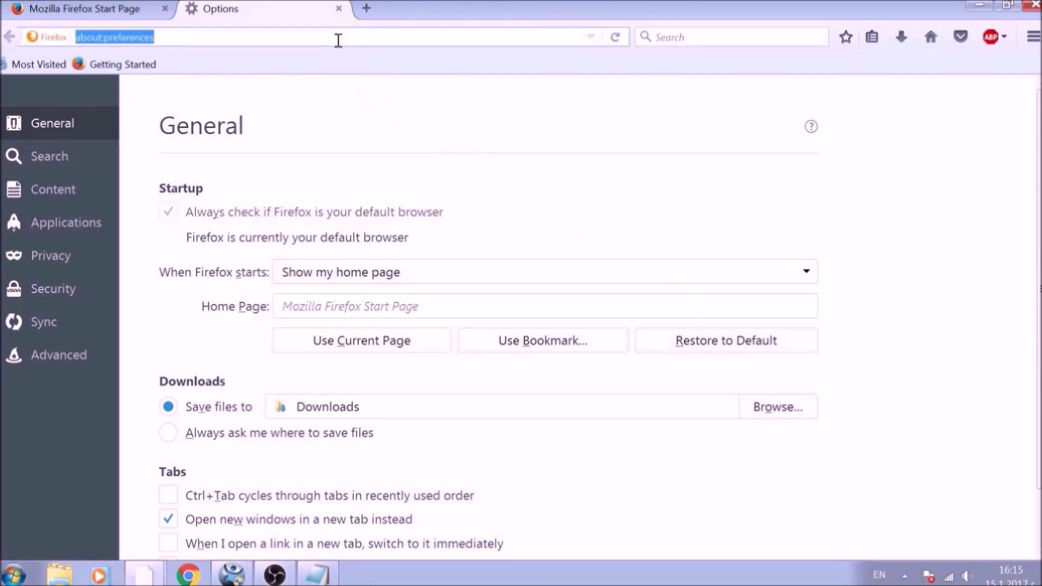
pyautogui.write('ABO')
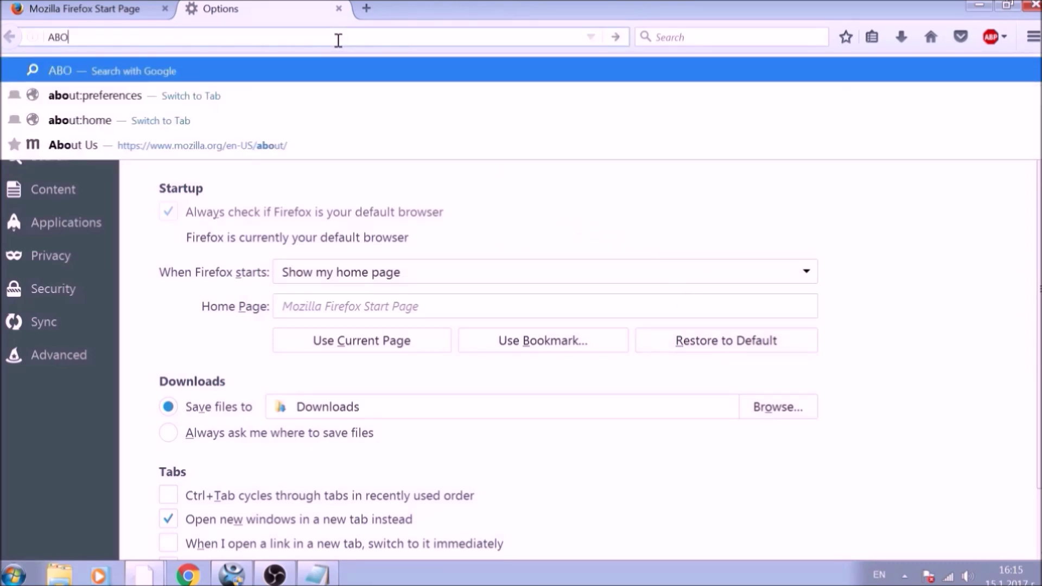
pyautogui.write('UT:SU')
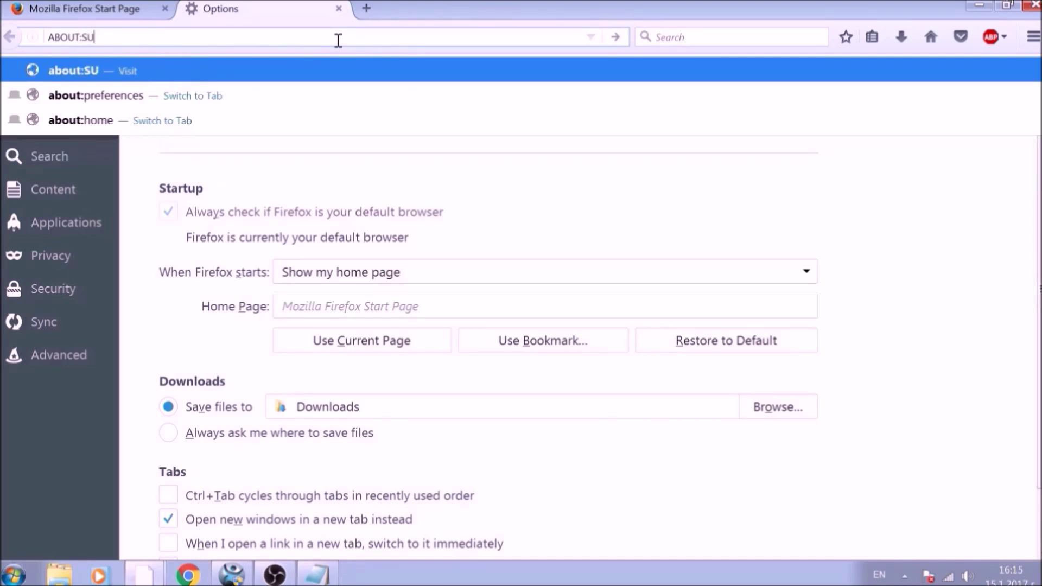
pyautogui.write('PPORT')
pyautogui.press('Return')
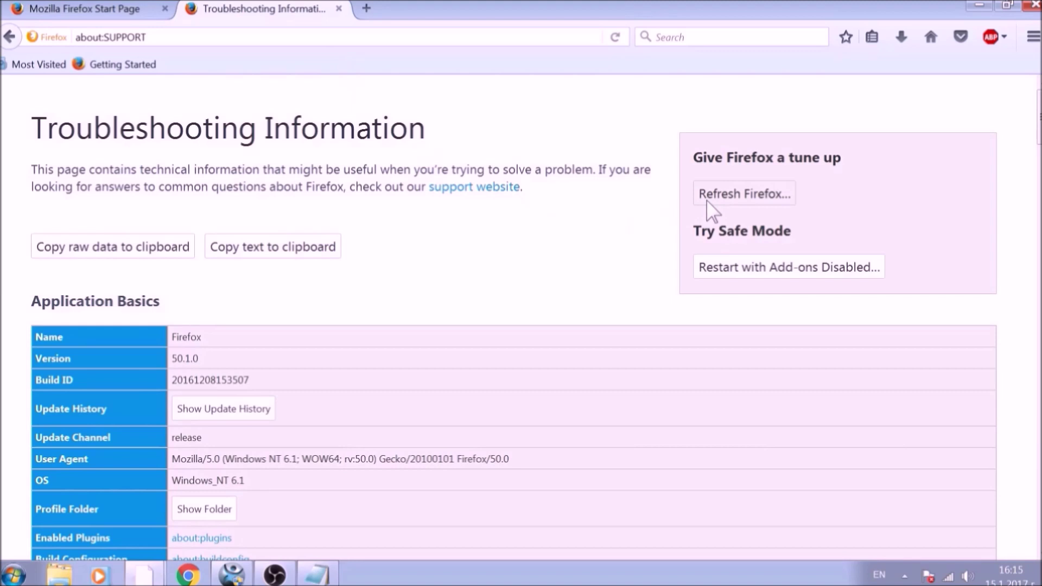
# Step: Refresh Firefox to its defaults and bring up the add-ons manager
pyautogui.click(709, 207)
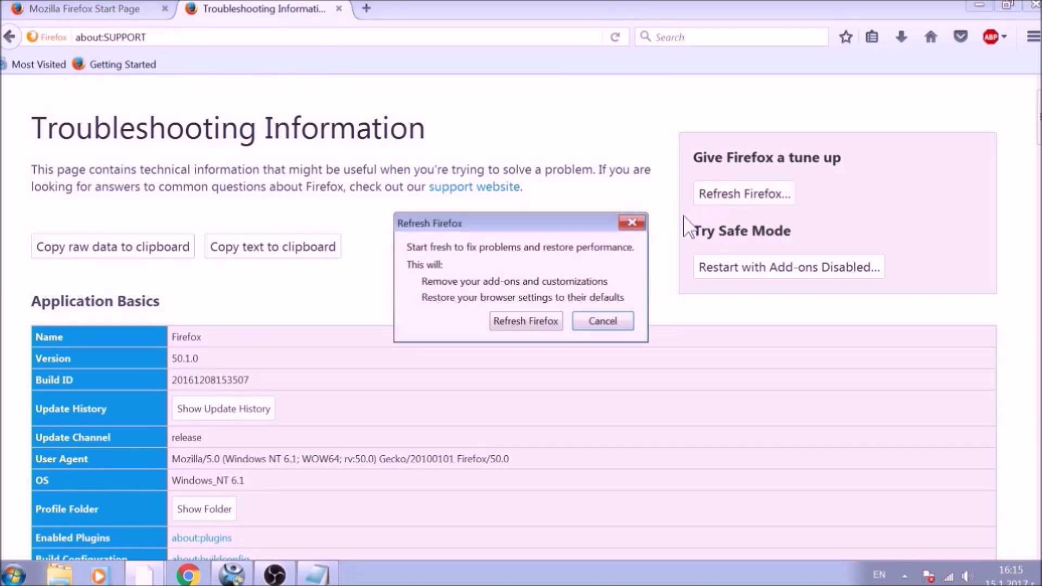
pyautogui.click(551, 329)
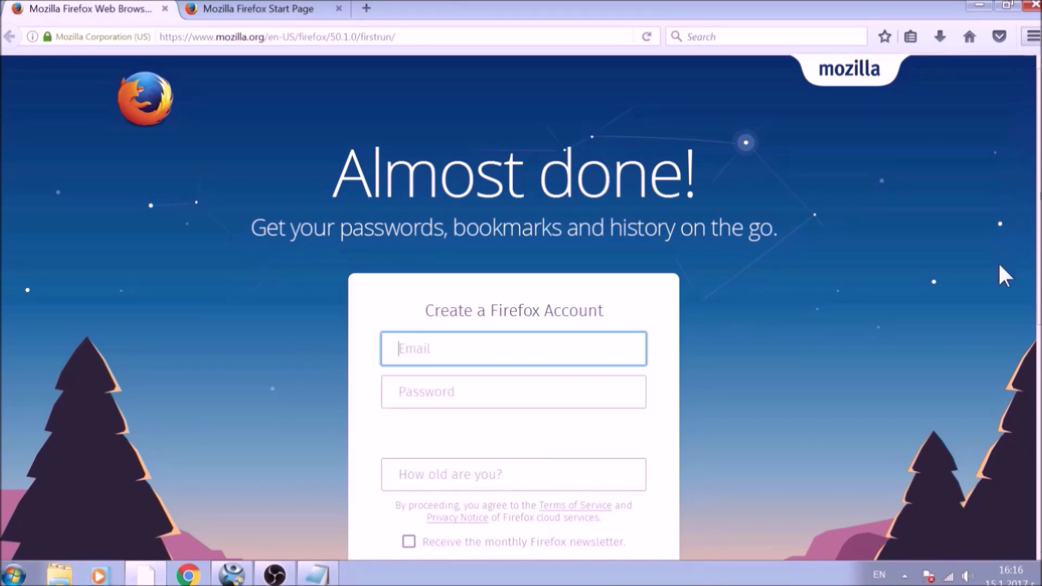
pyautogui.hotkey('ctrl', 'shift', 'a')
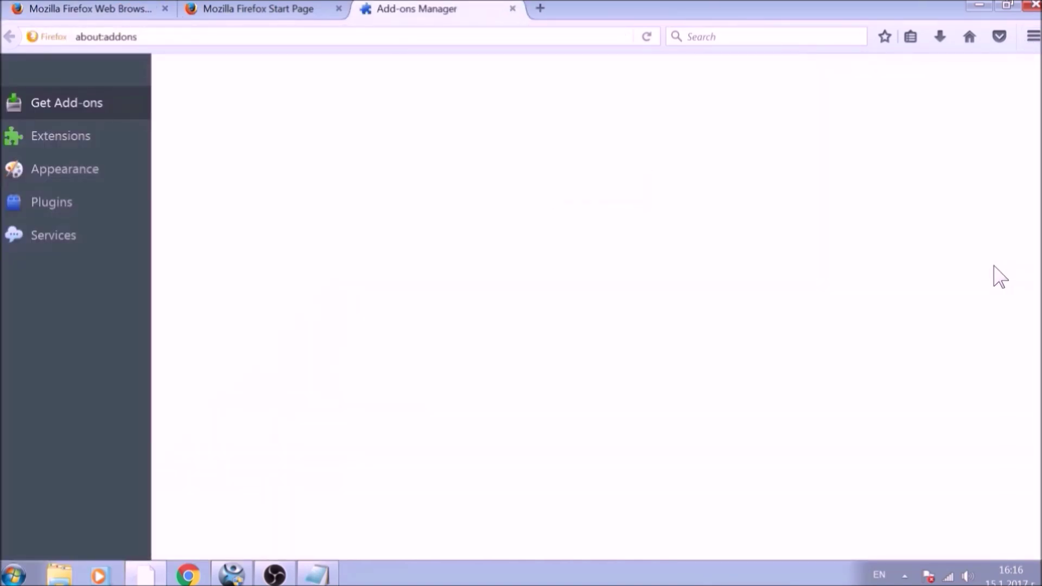
# Step: Check the extensions list, then close Firefox confirming all three tabs close
pyautogui.click(116, 152)
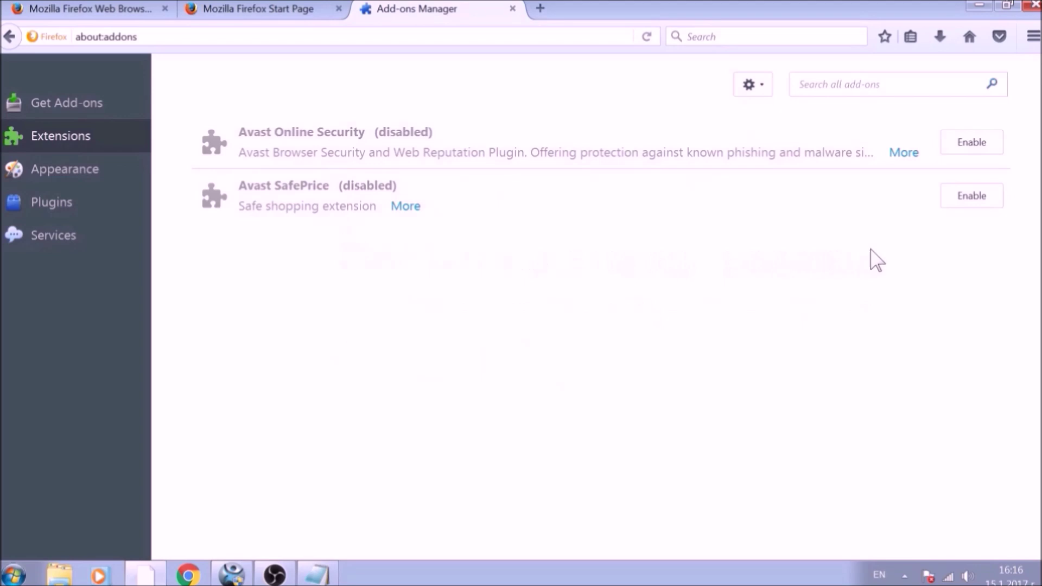
pyautogui.hotkey('alt', 'F4')
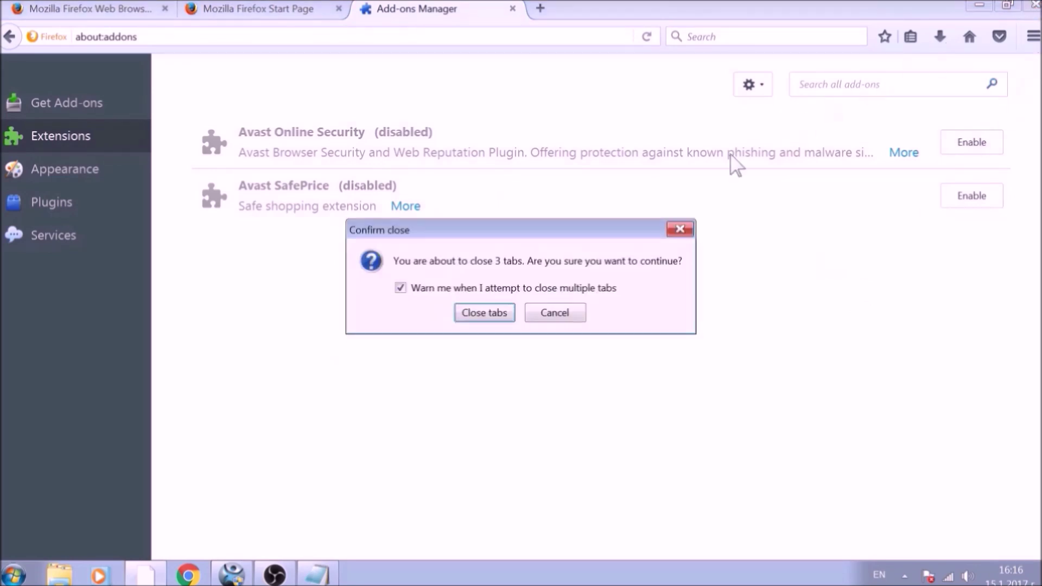
pyautogui.click(515, 317)
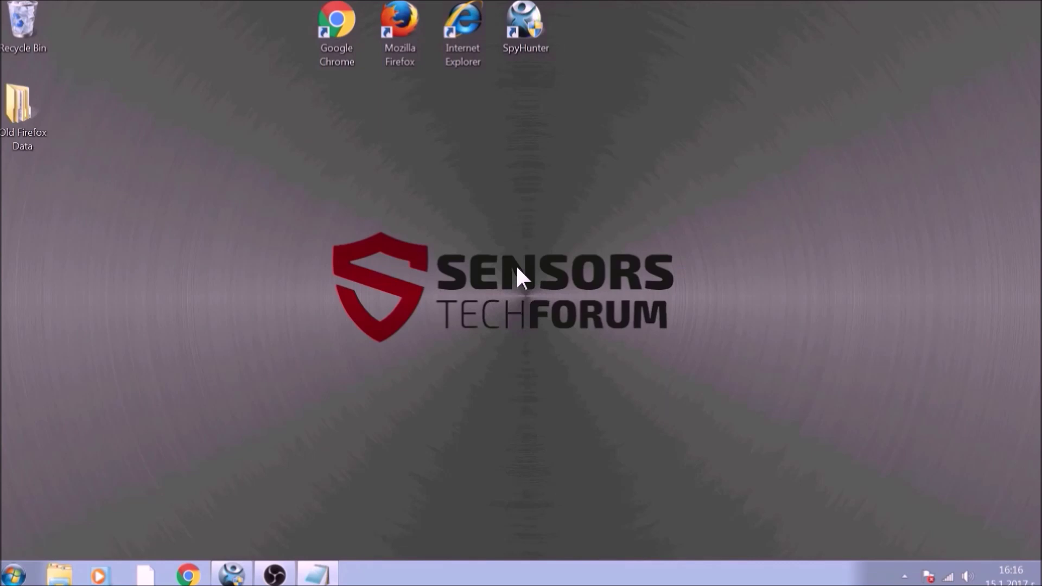
# Step: Launch Internet Explorer, dismiss the Avast warning, and set the home page to blank in Internet Options
pyautogui.doubleClick(463, 47)
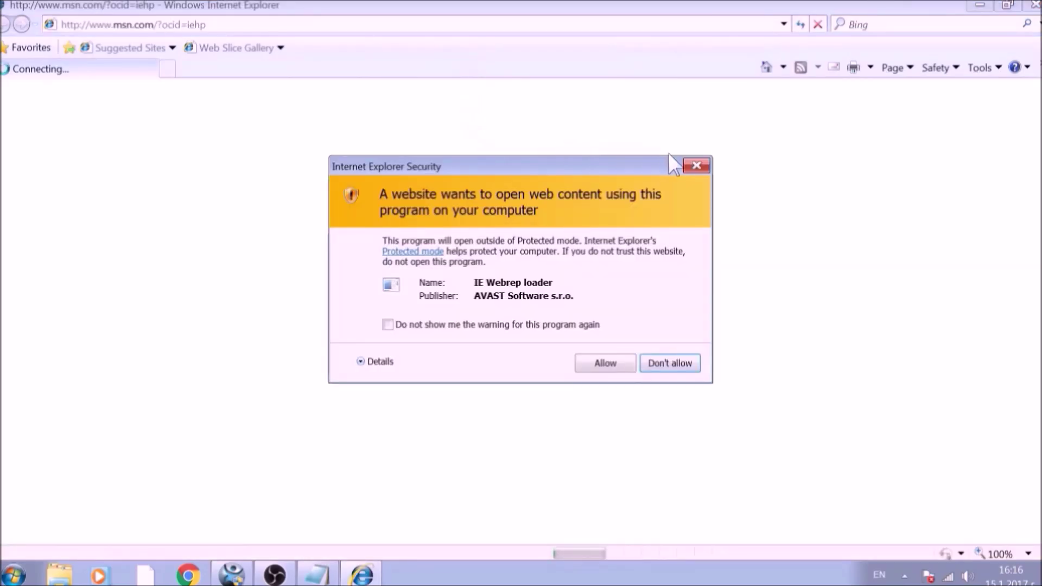
pyautogui.click(686, 160)
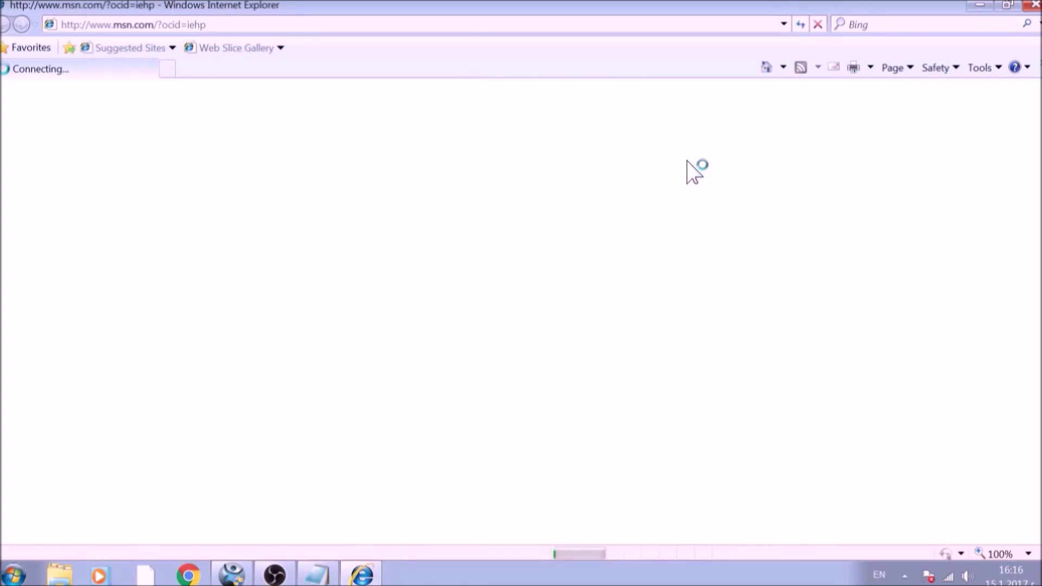
pyautogui.click(991, 81)
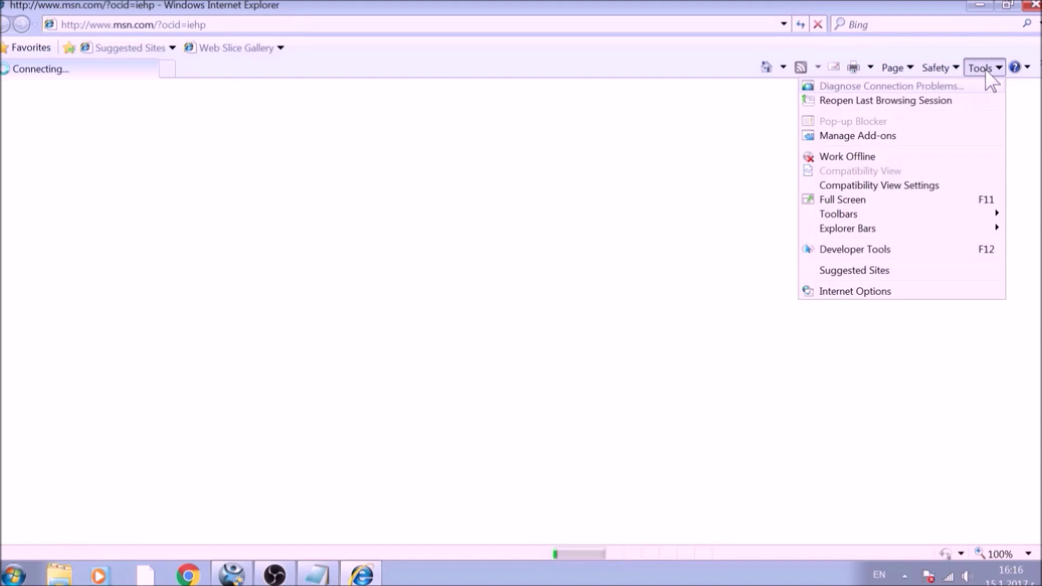
pyautogui.click(887, 290)
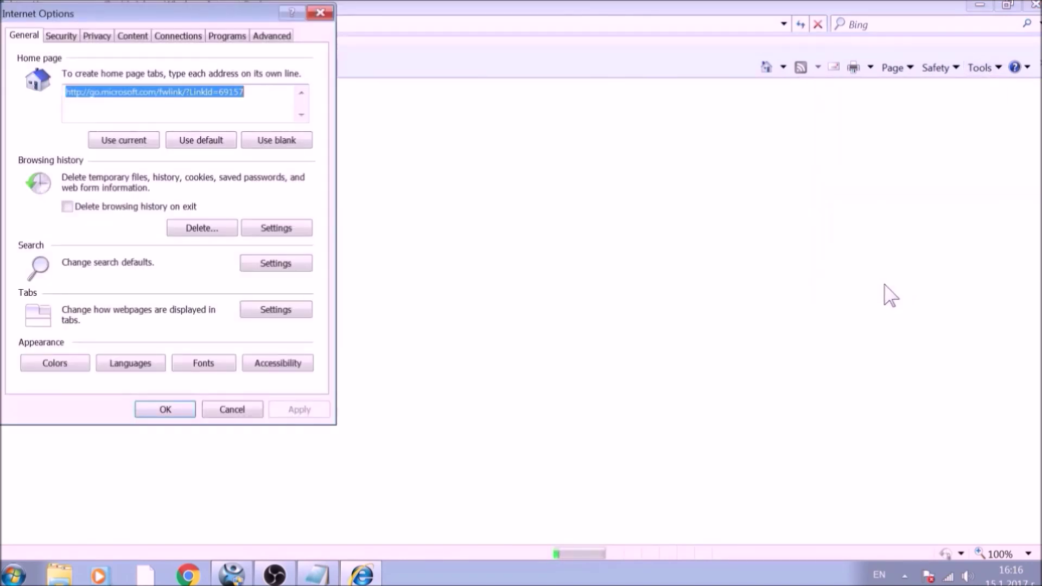
pyautogui.click(290, 153)
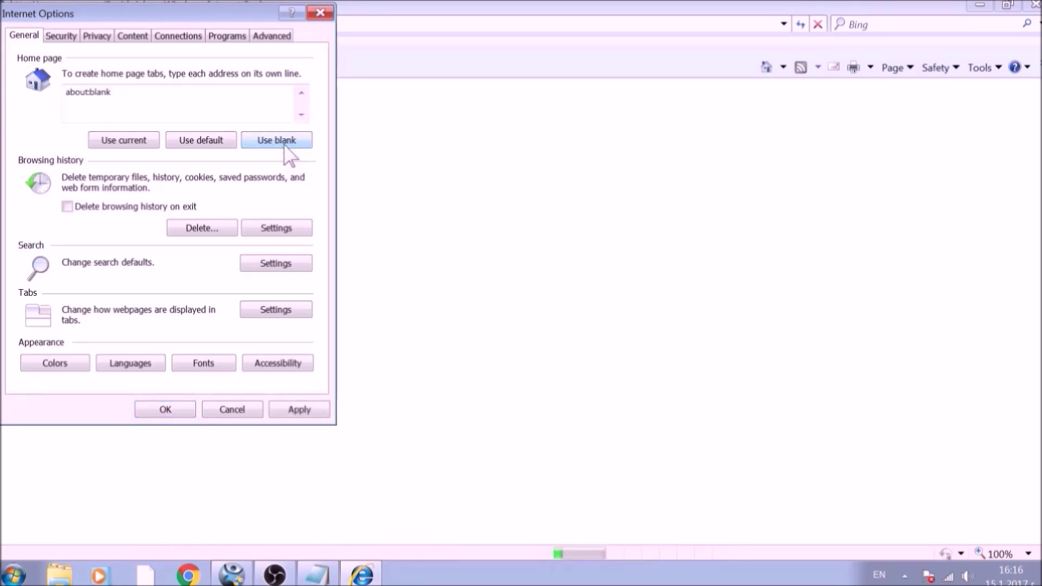
# Step: From the Advanced settings, reset Internet Explorer to defaults with Delete personal settings ticked
pyautogui.click(274, 37)
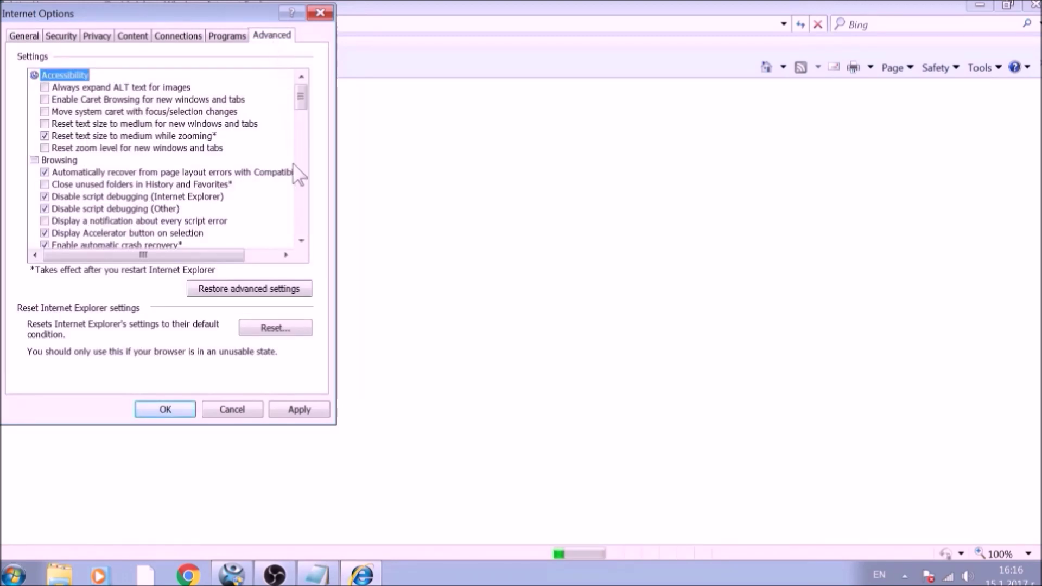
pyautogui.click(305, 336)
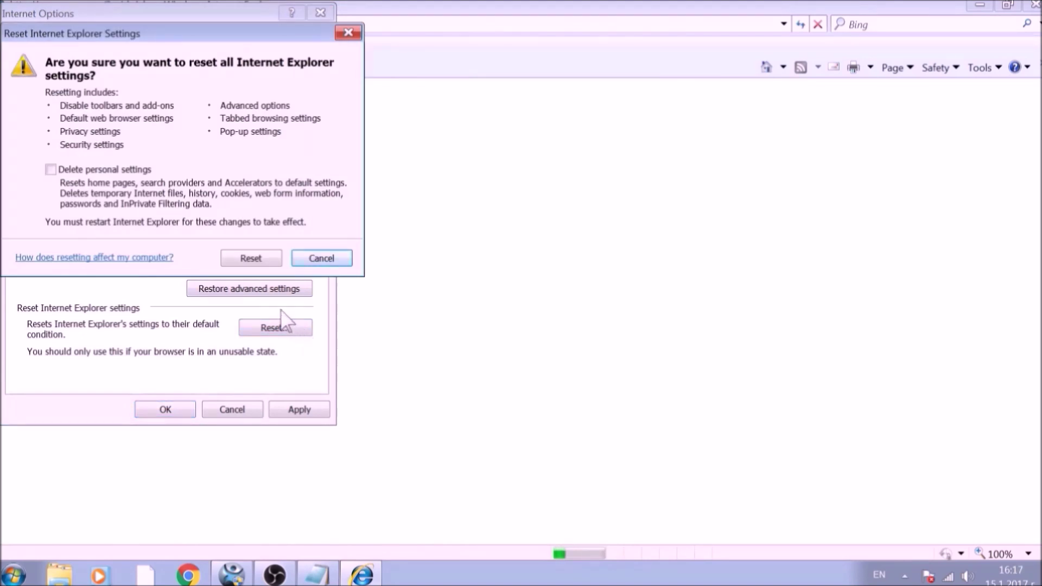
pyautogui.click(111, 171)
pyautogui.click(241, 260)
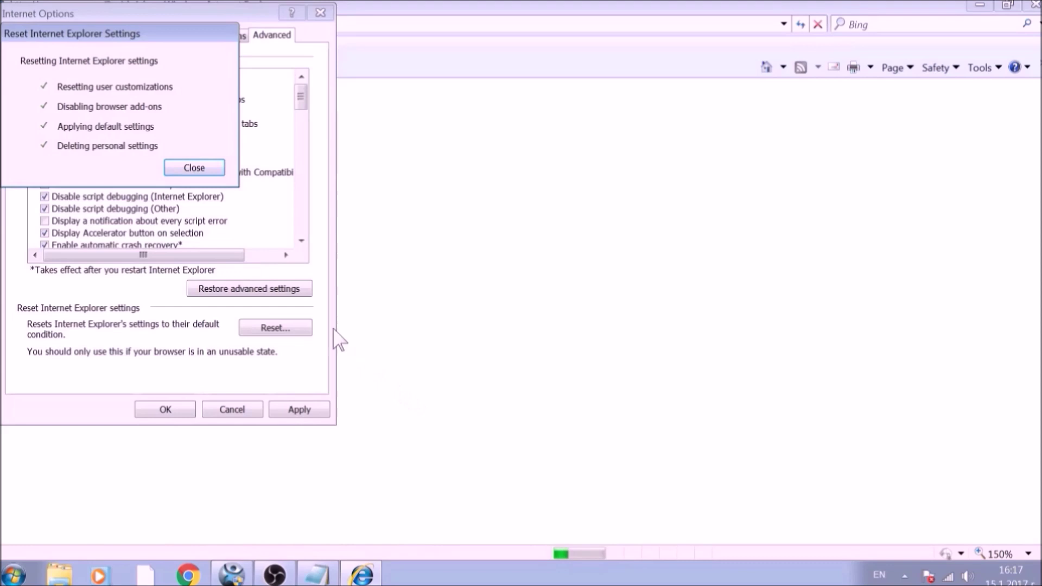
# Step: Dismiss the reset report and restart notice, then close Internet Explorer
pyautogui.click(187, 168)
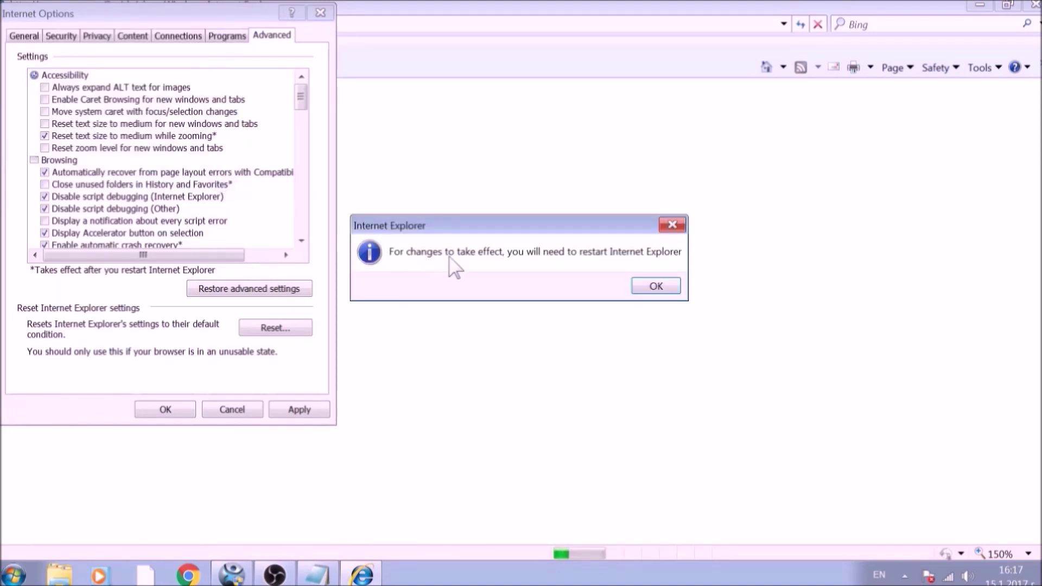
pyautogui.click(652, 287)
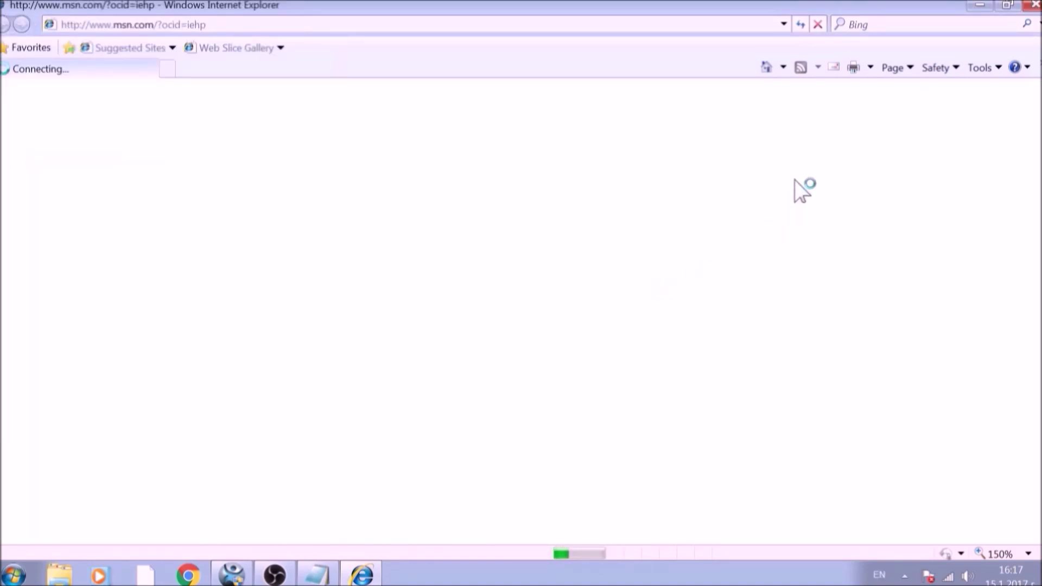
pyautogui.click(1037, 8)
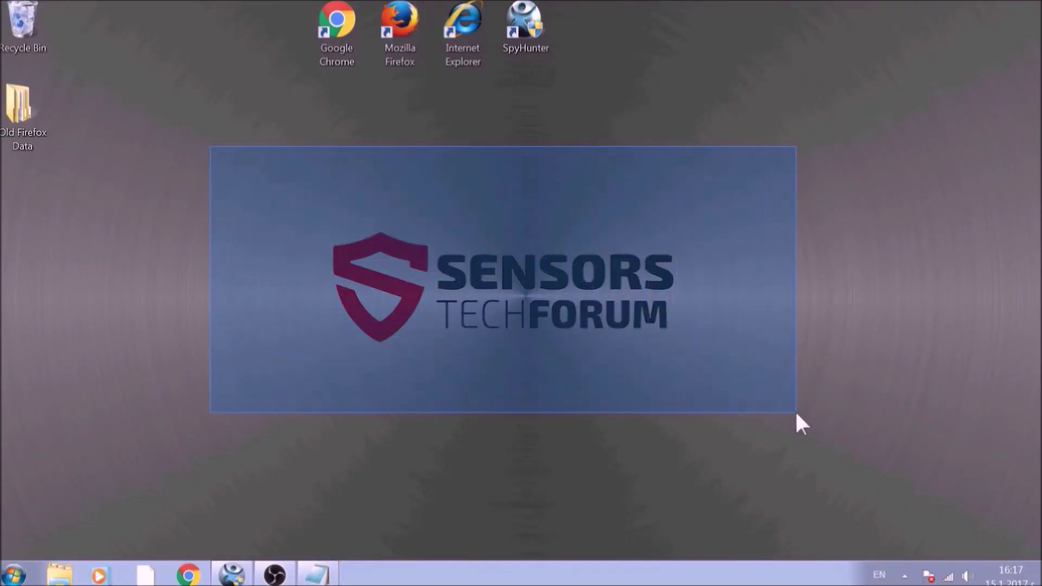
# Step: Bring up the SpyHunter 4 window from the taskbar, showing the Start New Scan page
pyautogui.moveTo(245, 162); pyautogui.dragTo(797, 416)
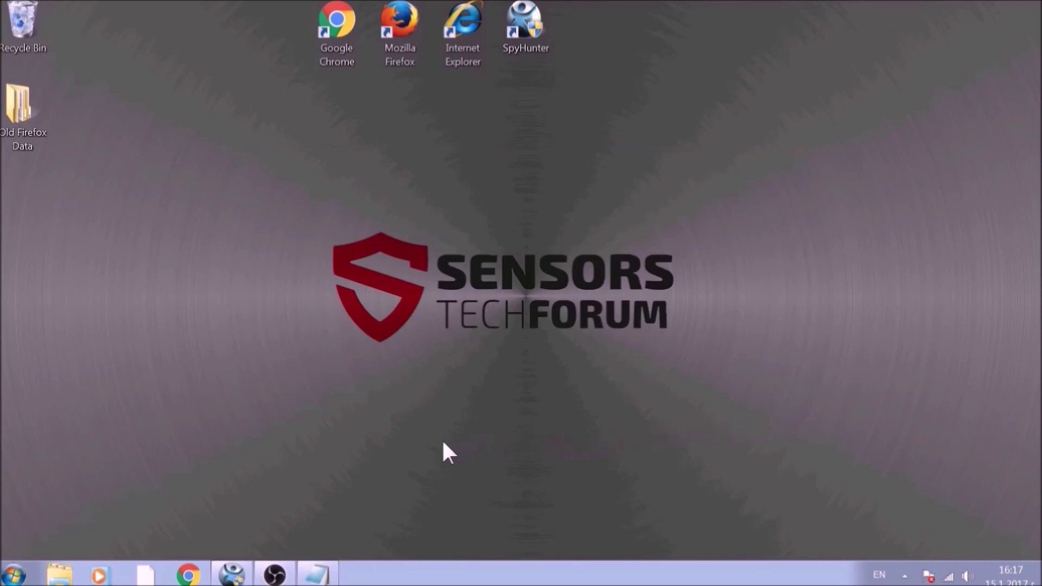
pyautogui.click(234, 575)
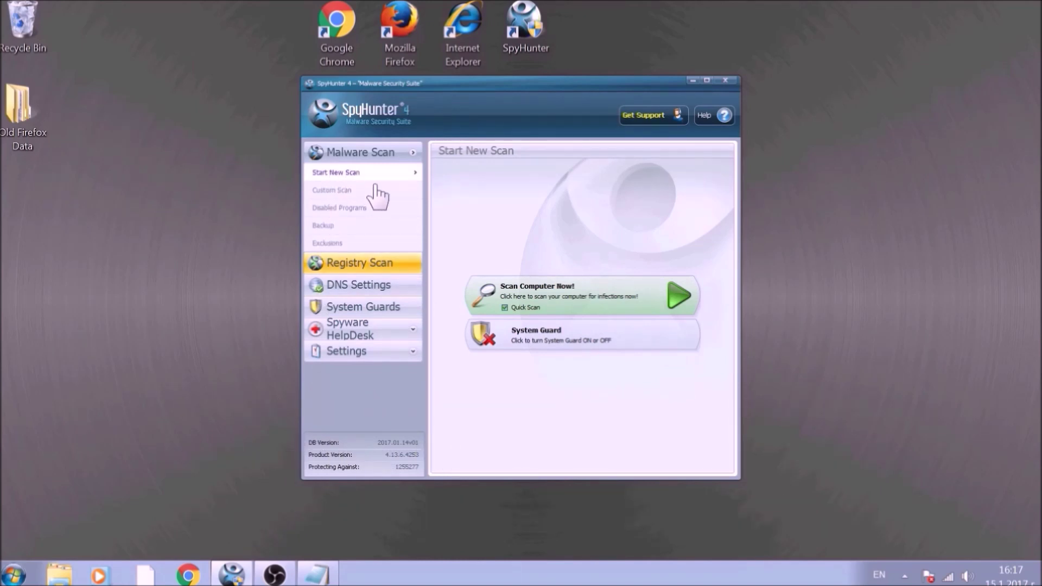
# Step: Start a Quick Scan of the computer with Scan Computer Now
pyautogui.click(545, 291)
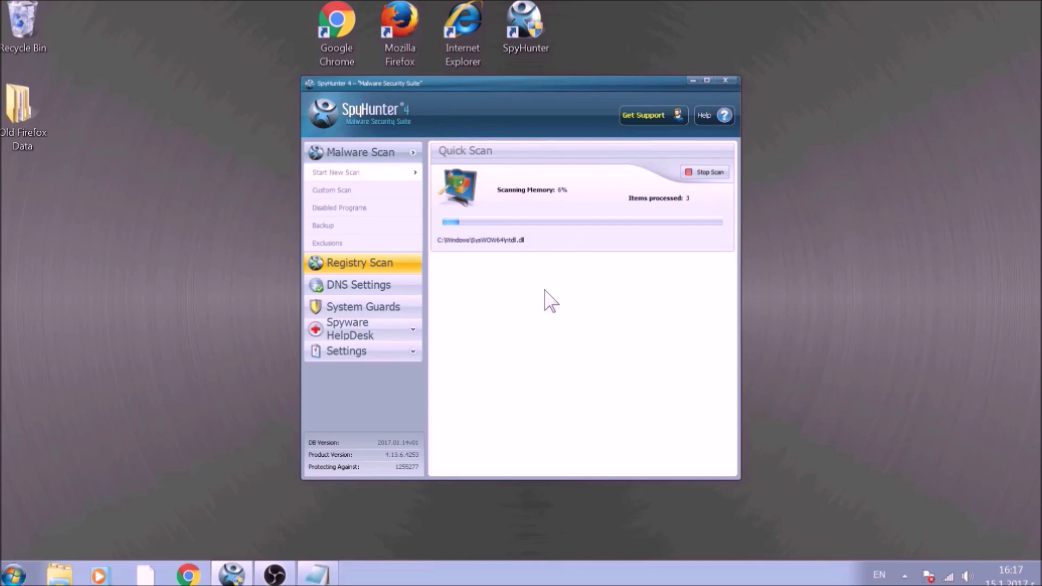